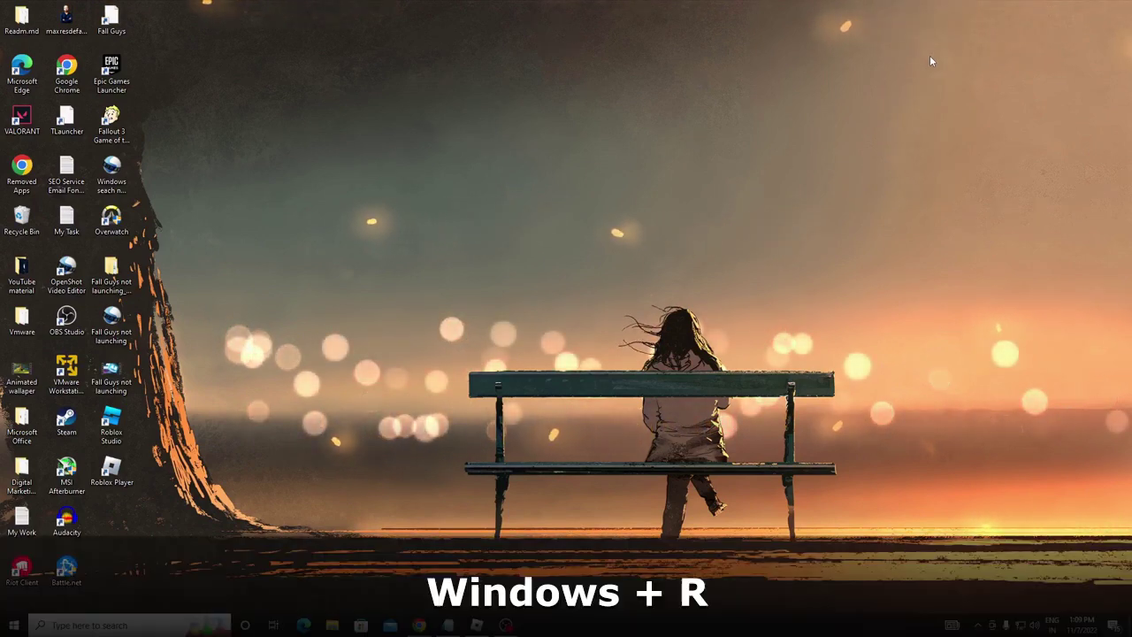
Open AppData\Local via Run 'appdata' and select the Roblox folder
key("super+r")
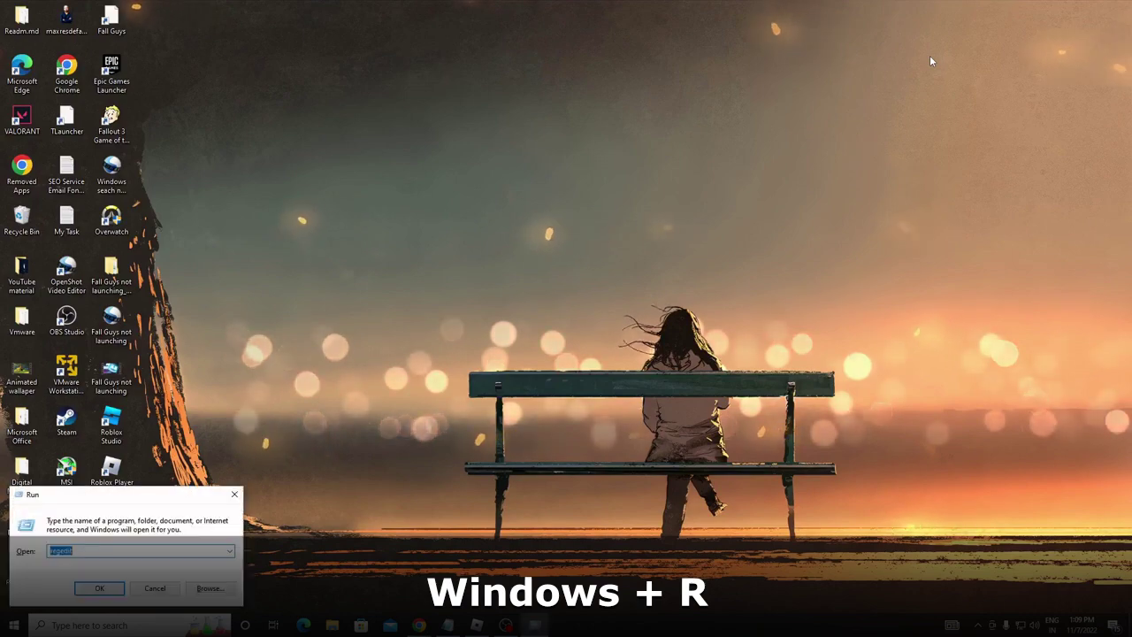
type("appda")
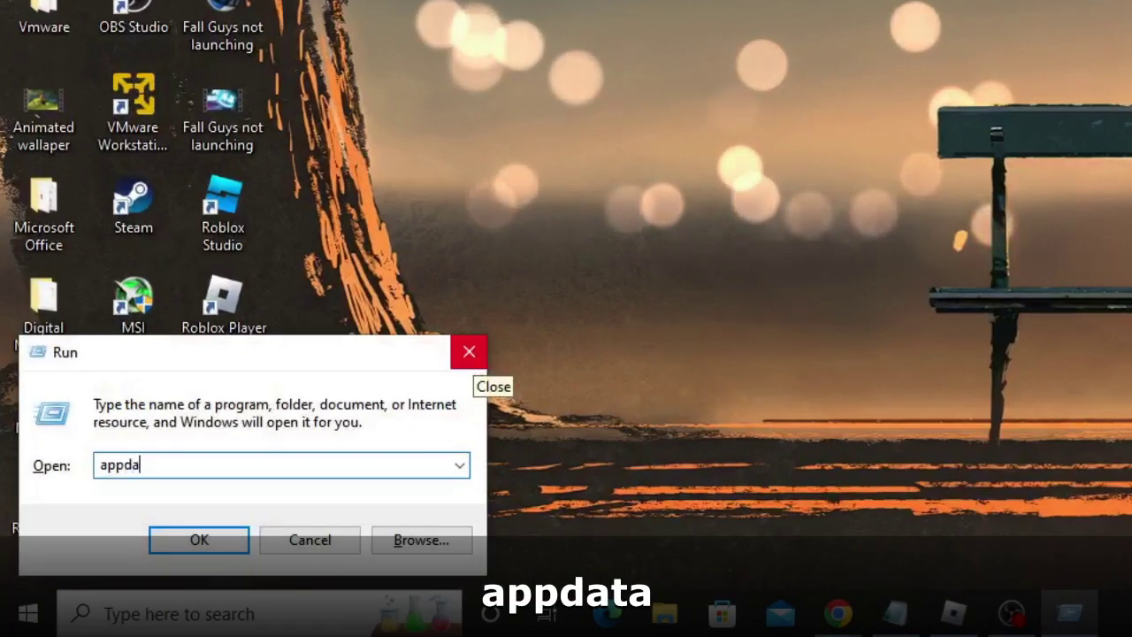
type("ta")
key("Return")
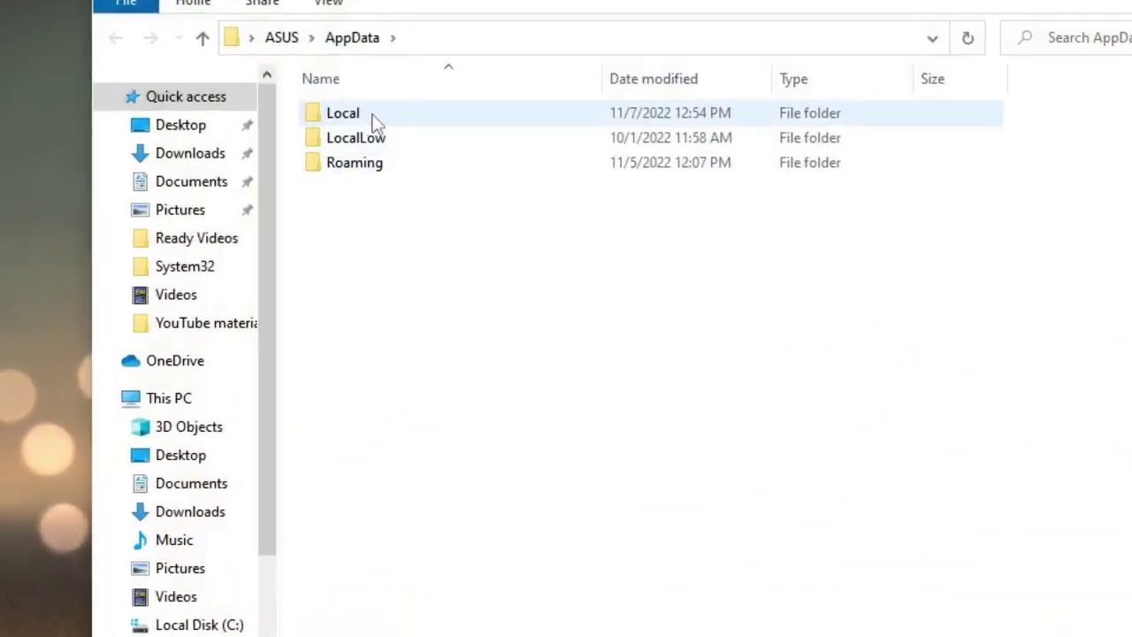
double_click(374, 121)
left_click(383, 219)
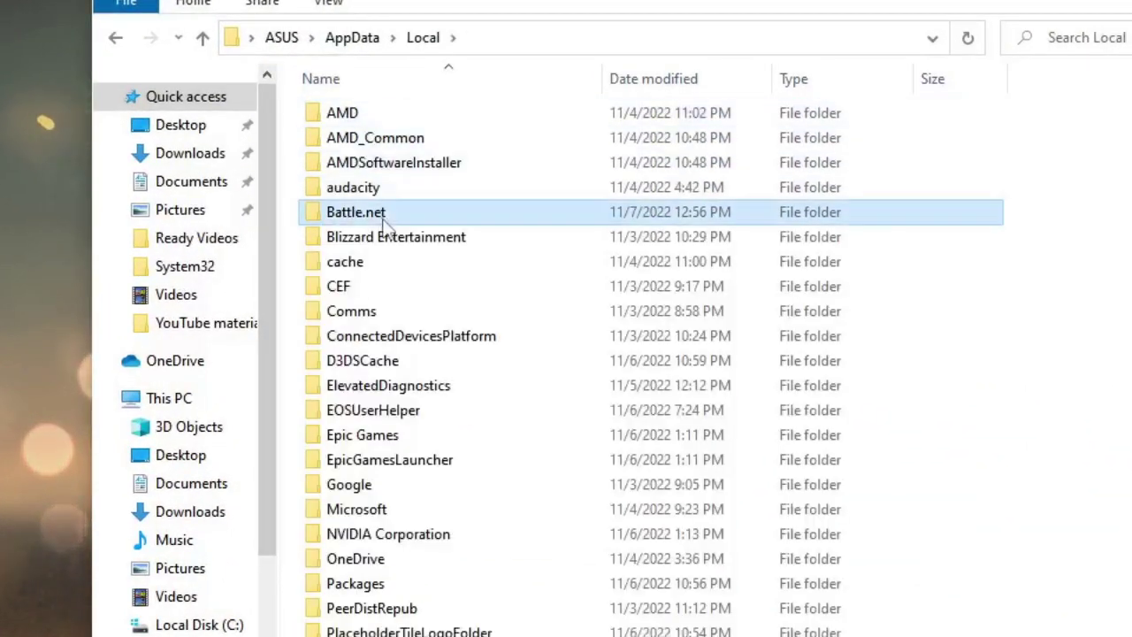
key("r")
key("o")
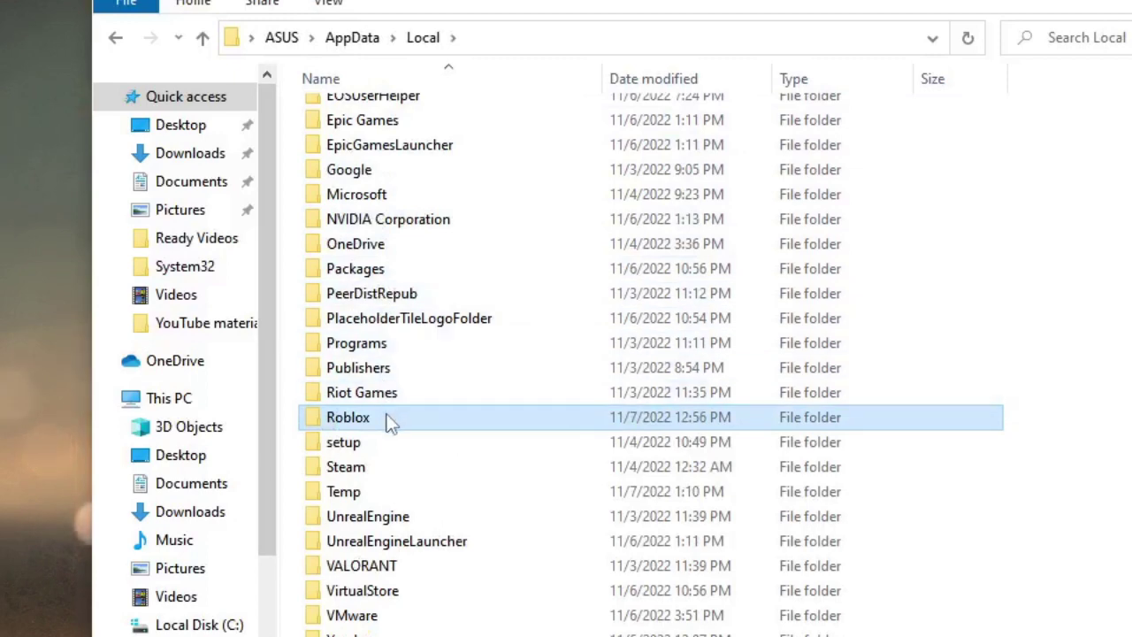
Rename the Roblox folder to Roblox.old, quitting the running Roblox app so the rename succeeds
right_click(390, 424)
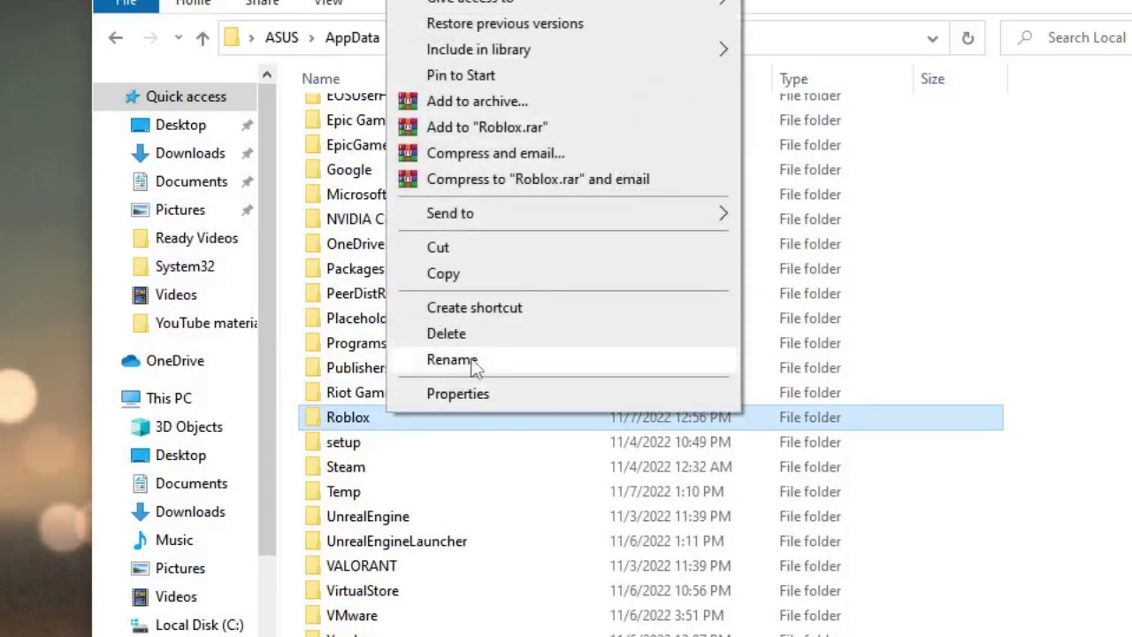
left_click(452, 359)
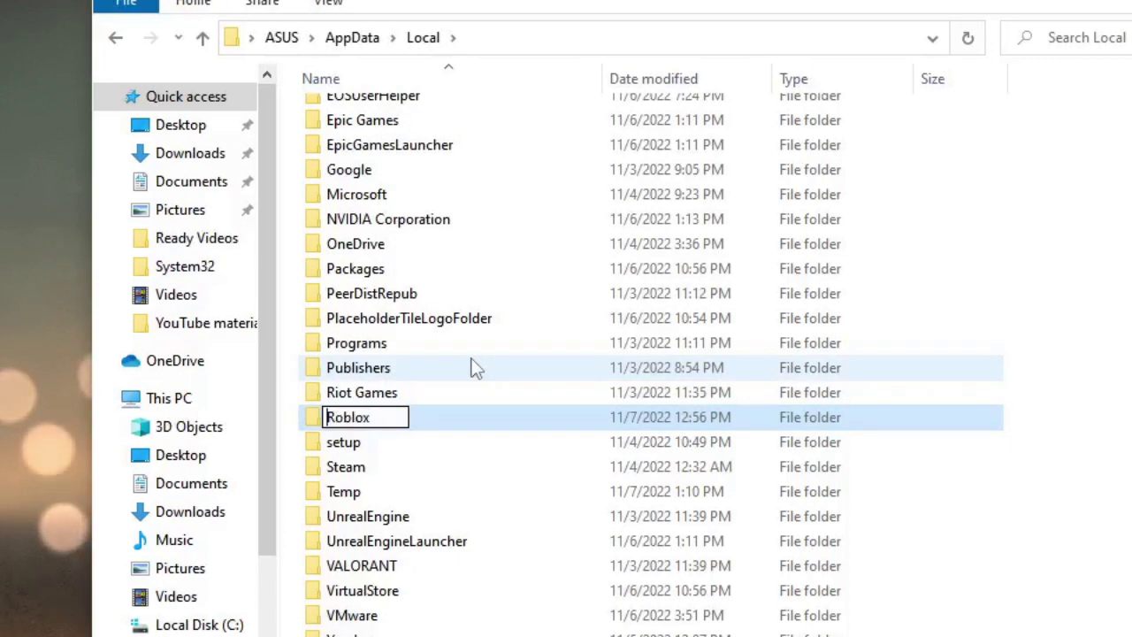
key("End")
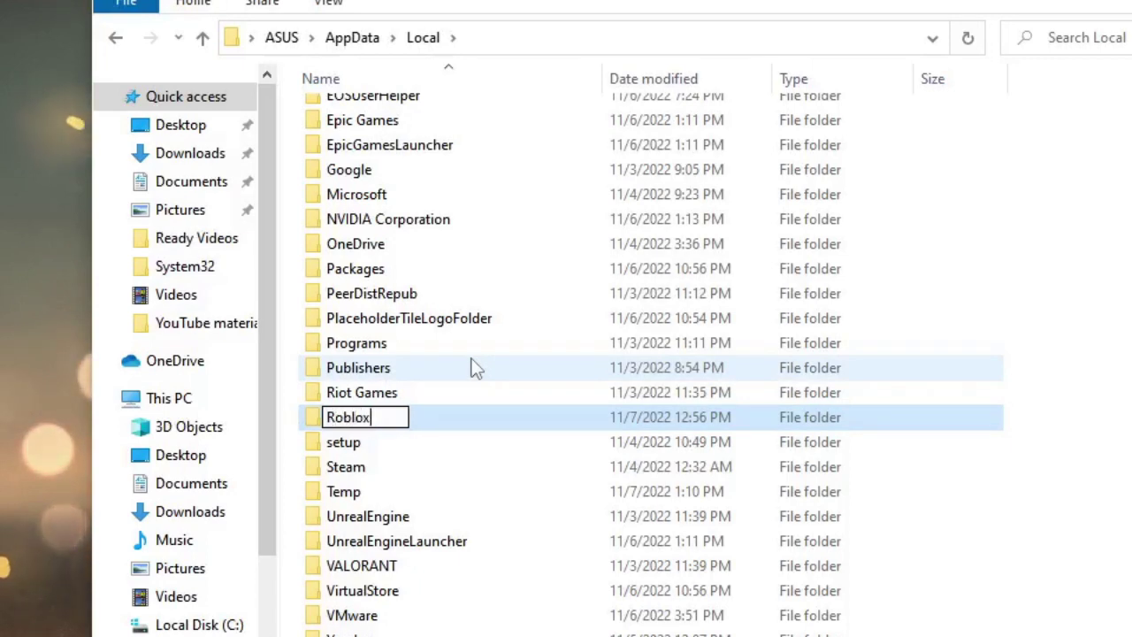
type(",")
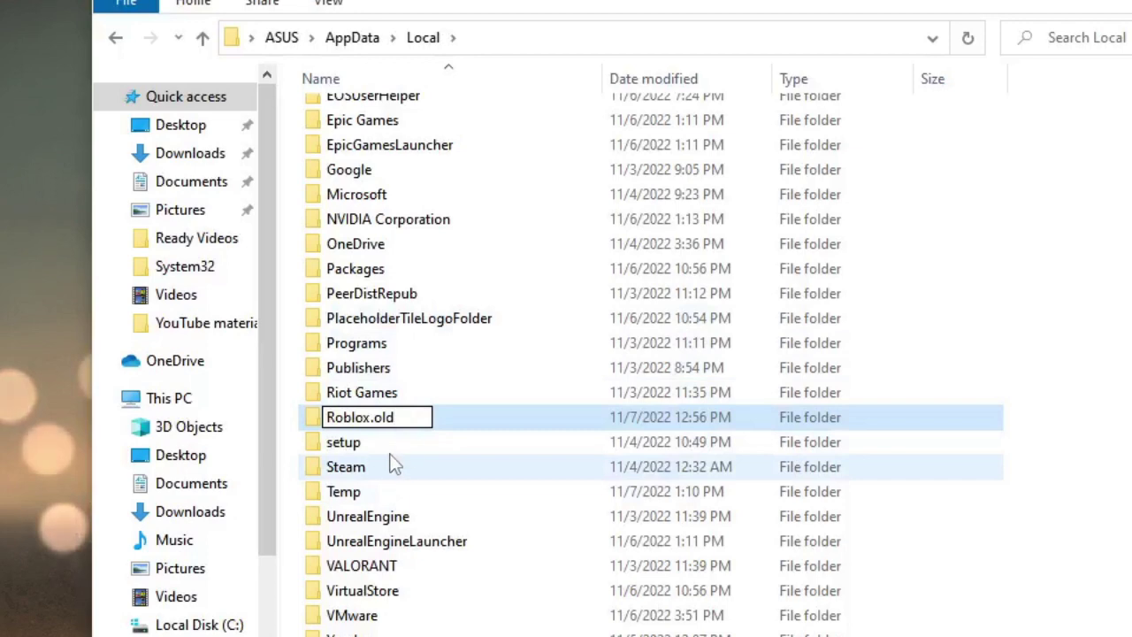
key("Return")
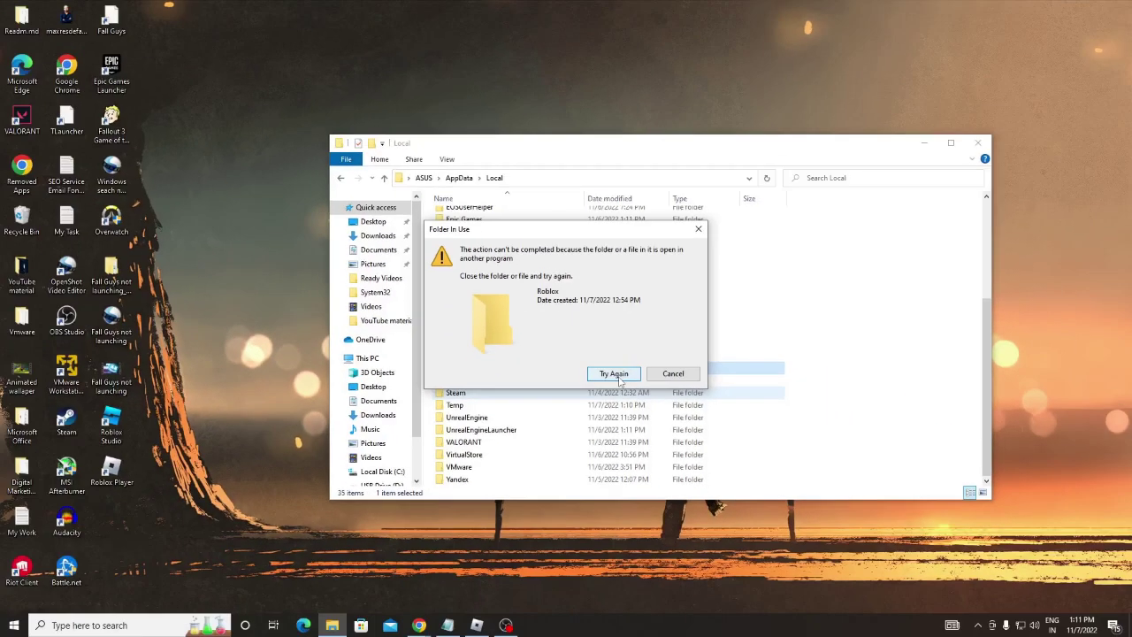
left_click(620, 381)
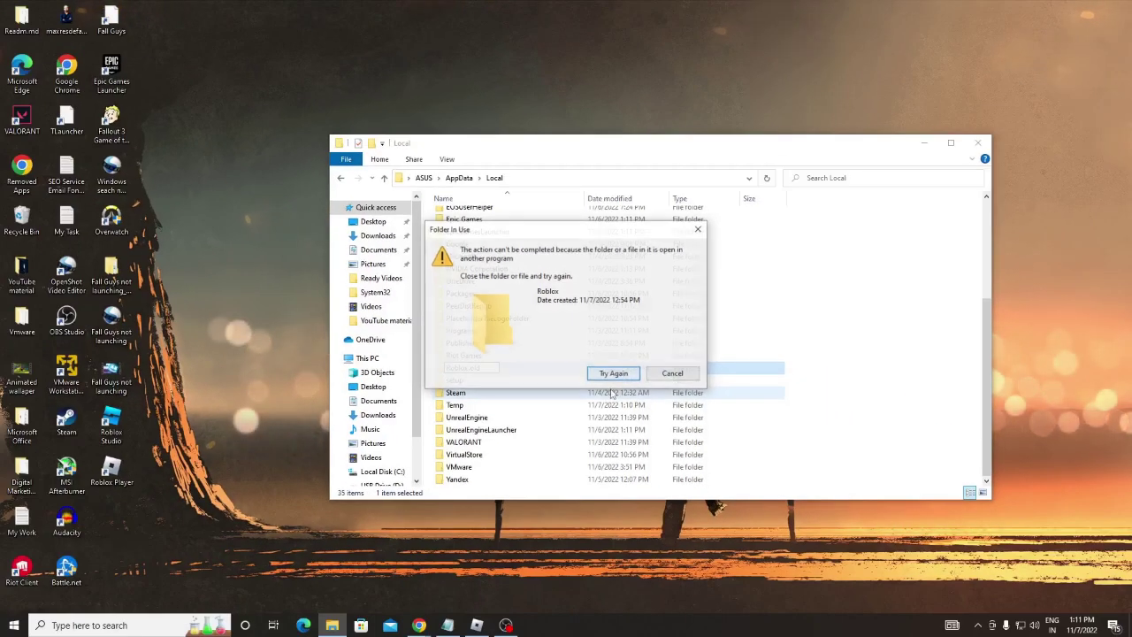
left_click(478, 626)
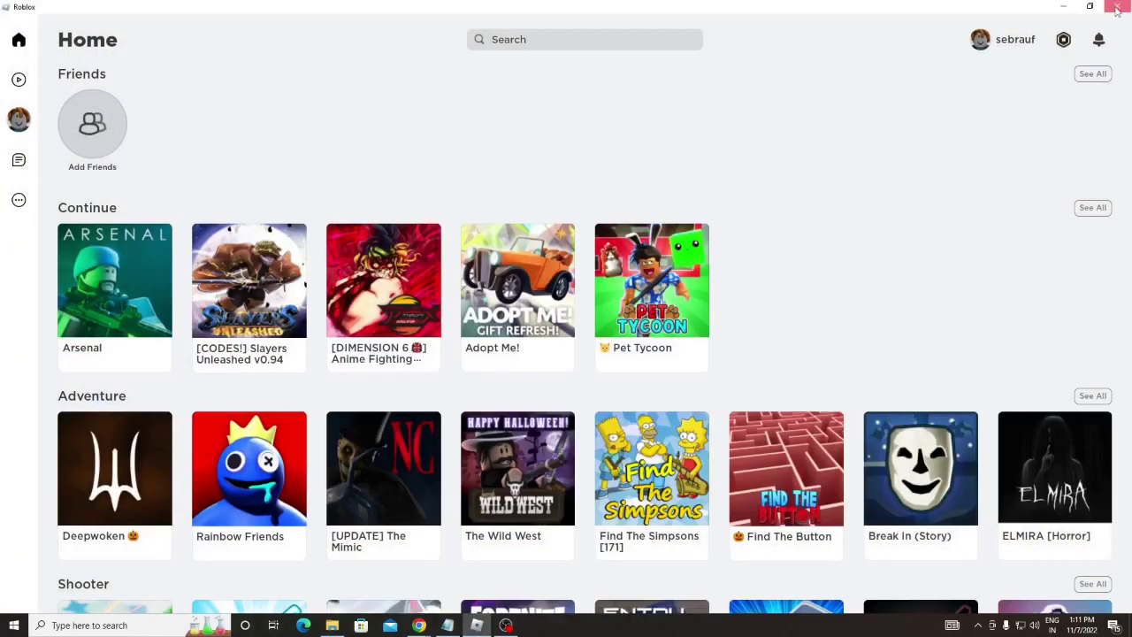
left_click(1118, 7)
left_click(614, 373)
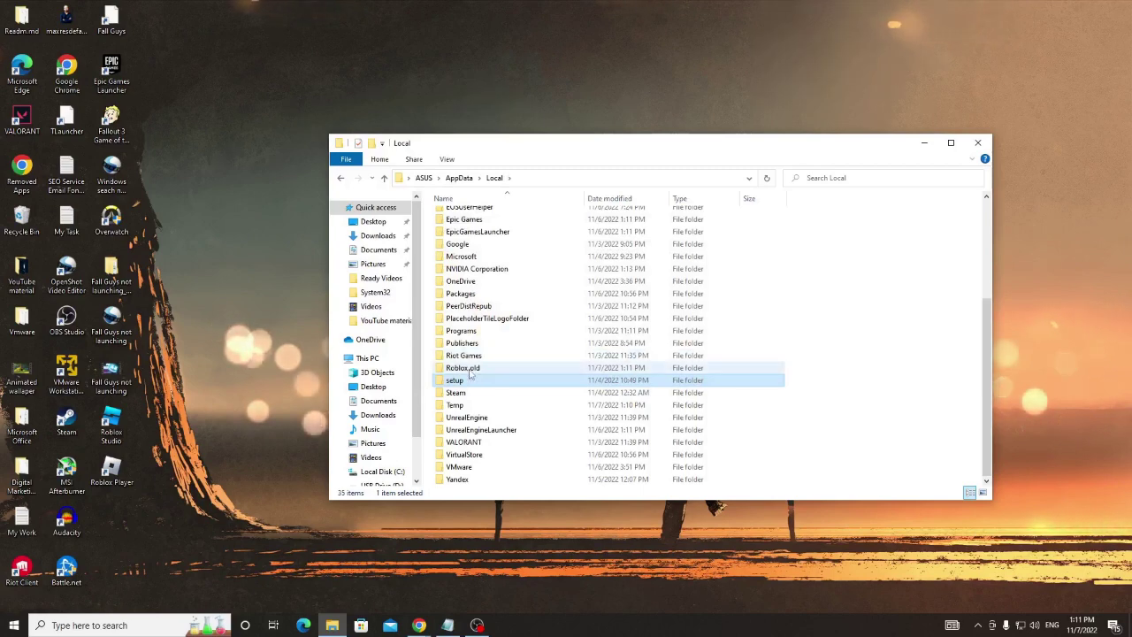
Close the Local window and open C:\Windows\Temp via Run 'temp', granting access
left_click(976, 144)
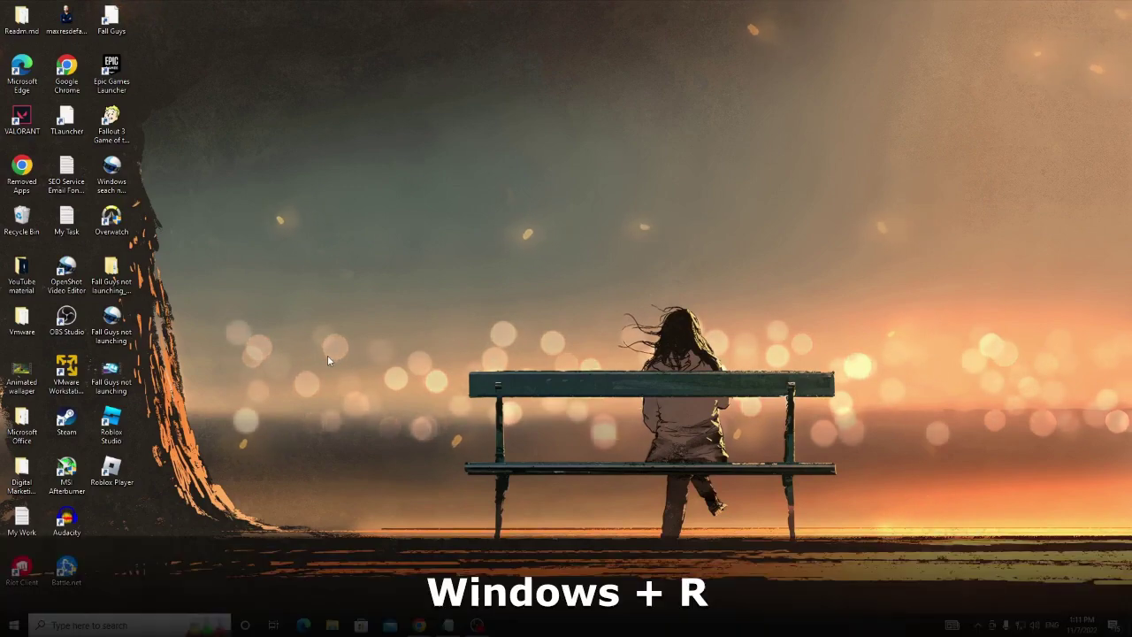
key("super+r")
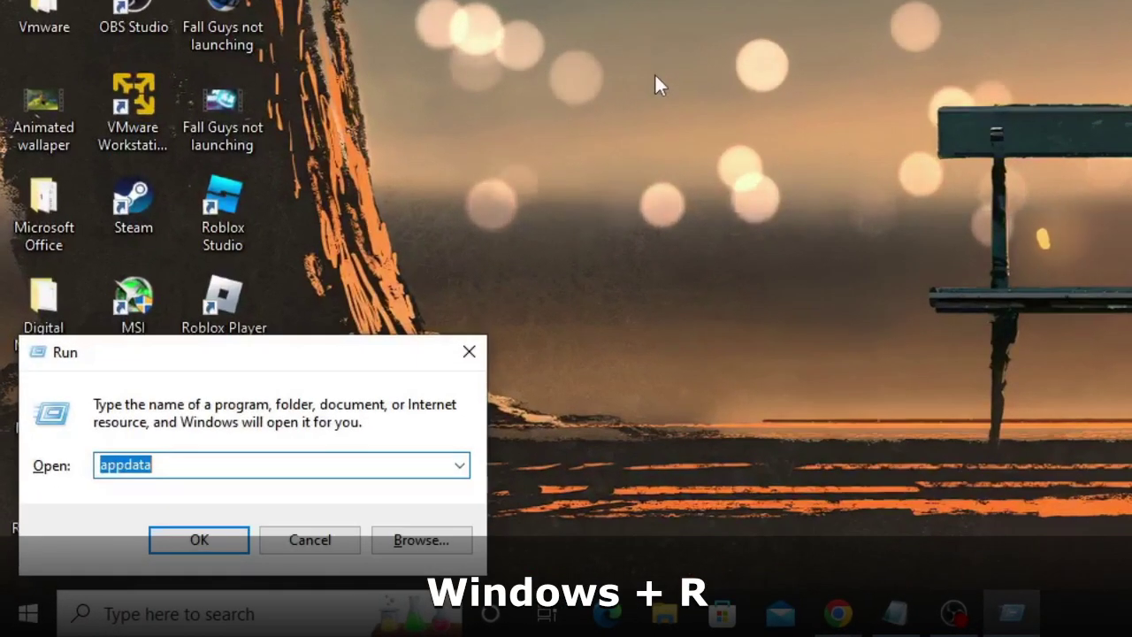
type("temp")
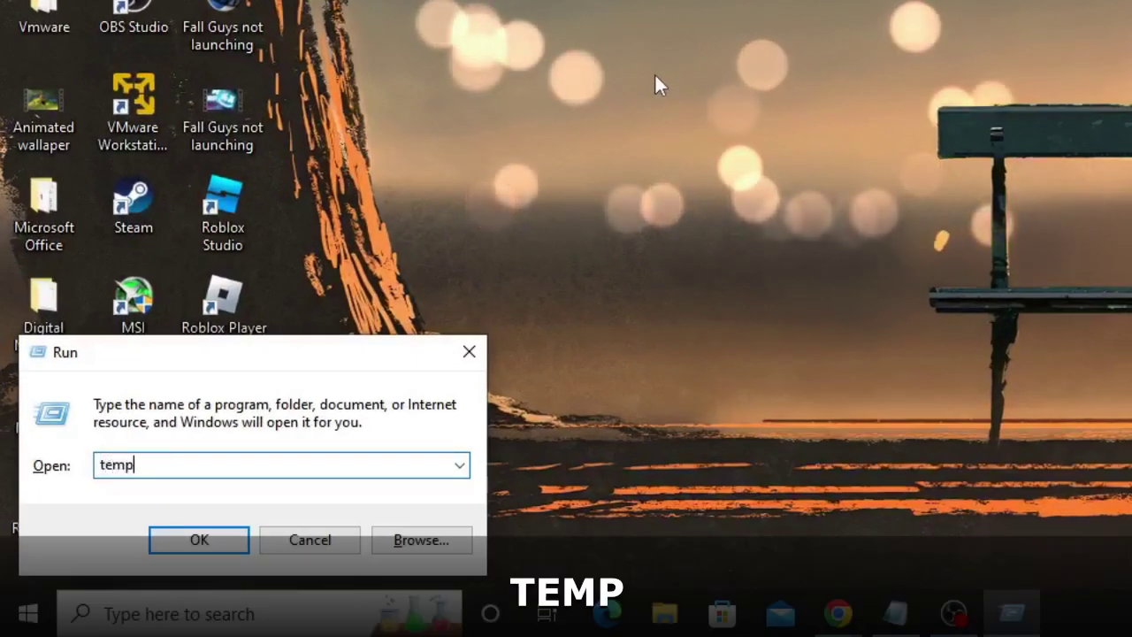
left_click(195, 542)
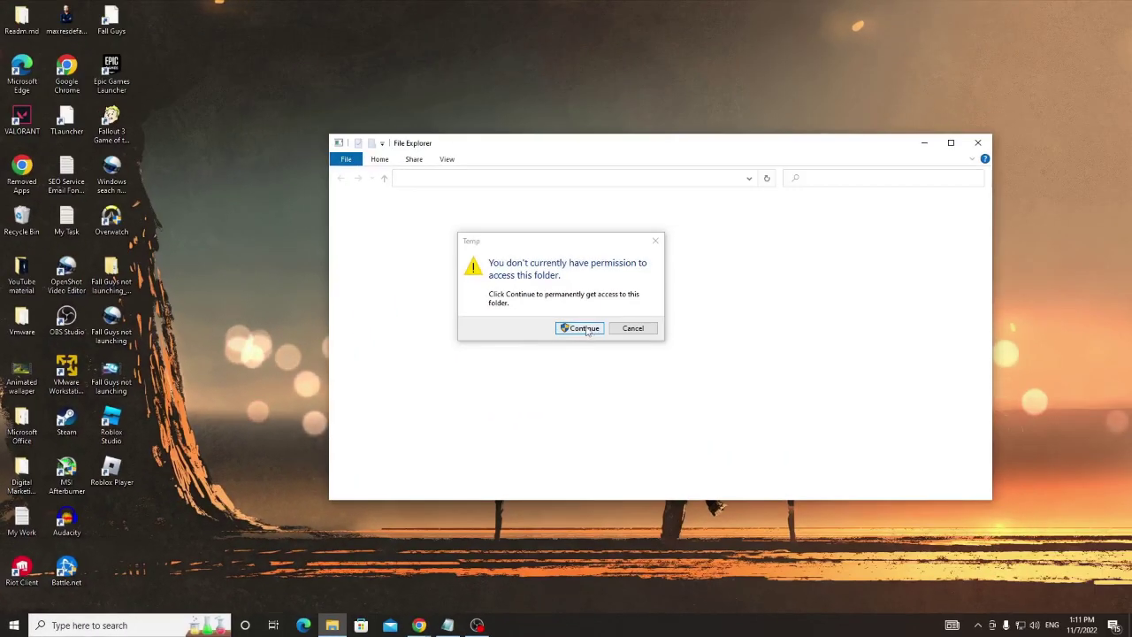
left_click(584, 328)
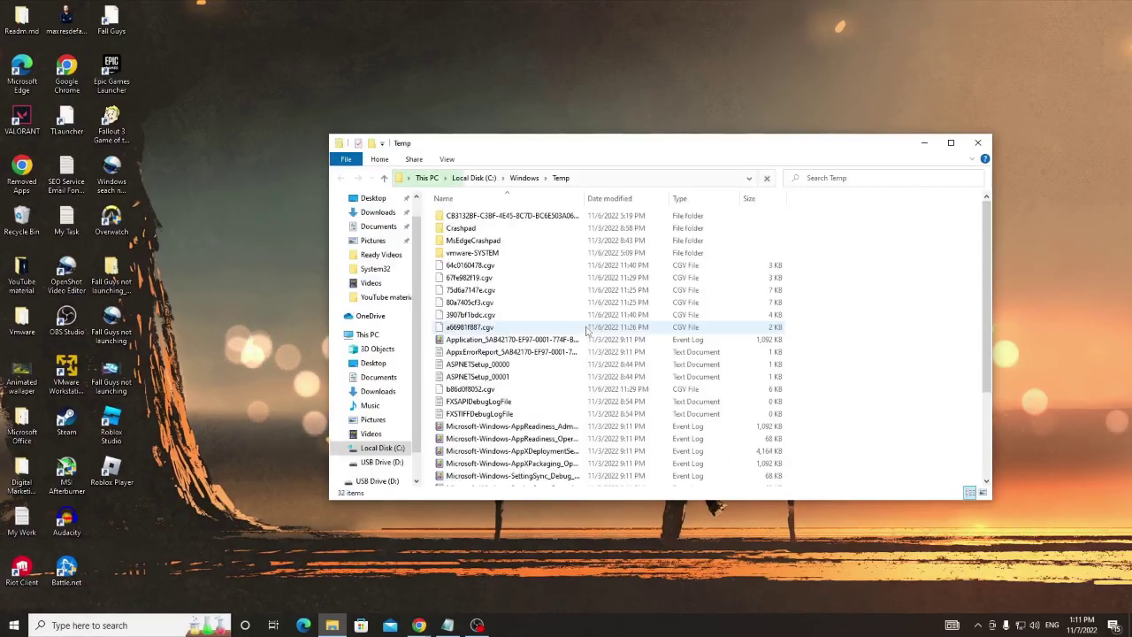
Delete everything in Windows Temp, skipping the items still in use
left_click(586, 328)
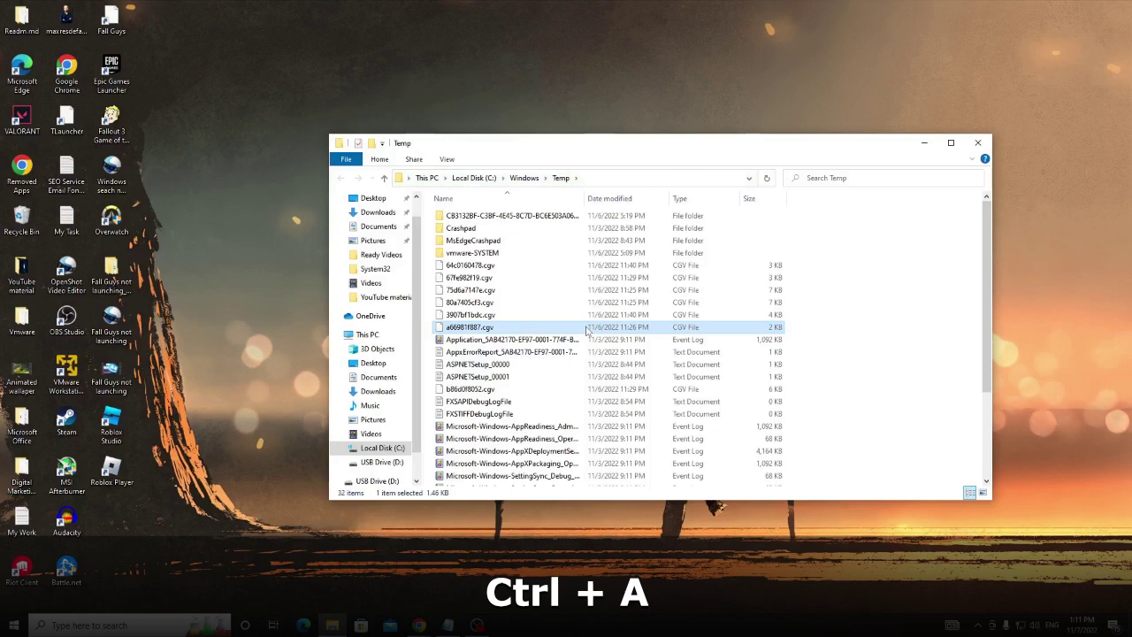
key("ctrl+a")
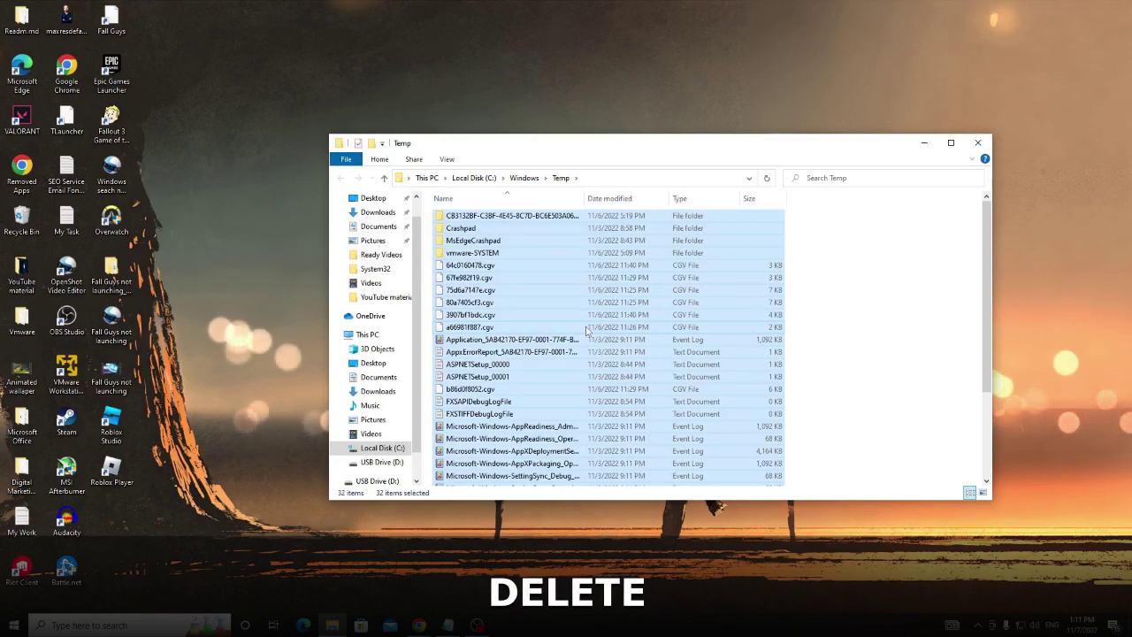
key("Delete")
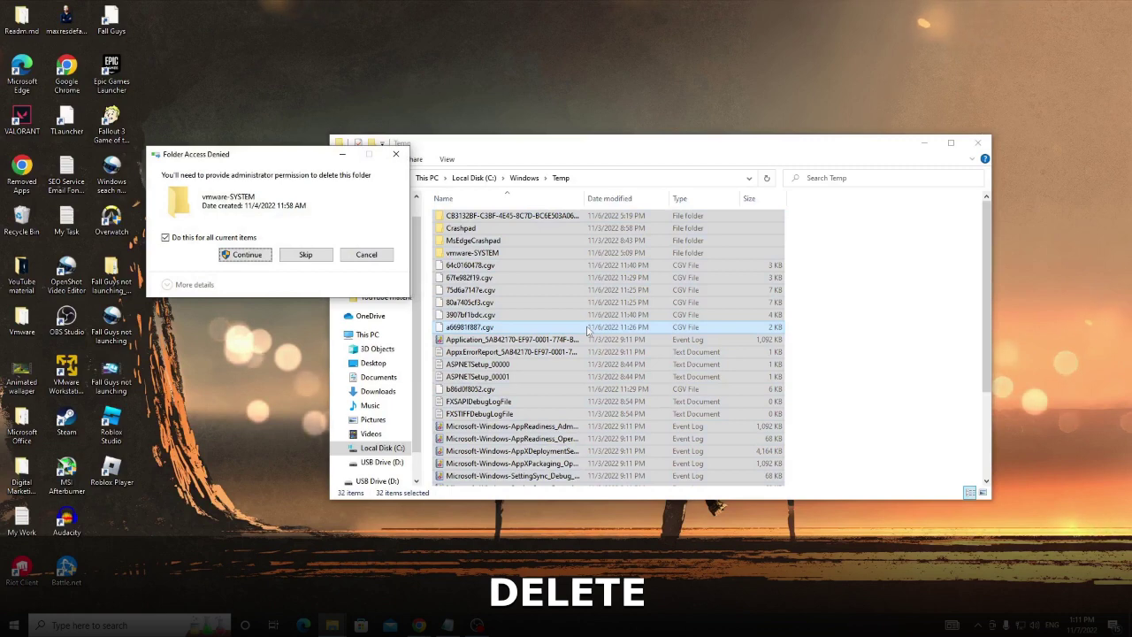
left_click(256, 255)
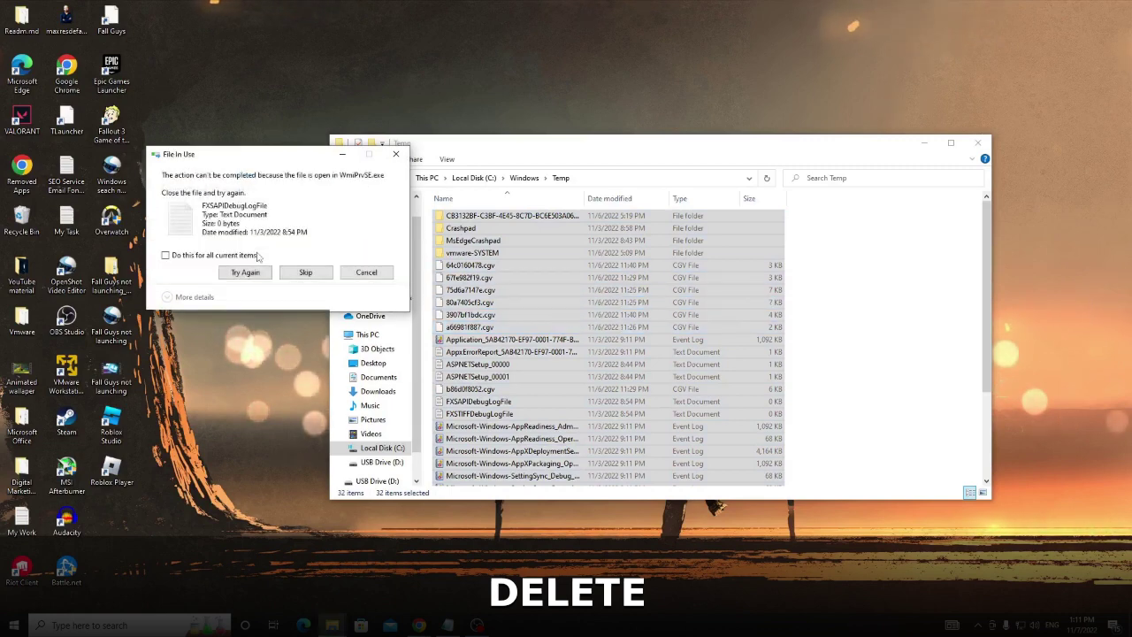
left_click(315, 278)
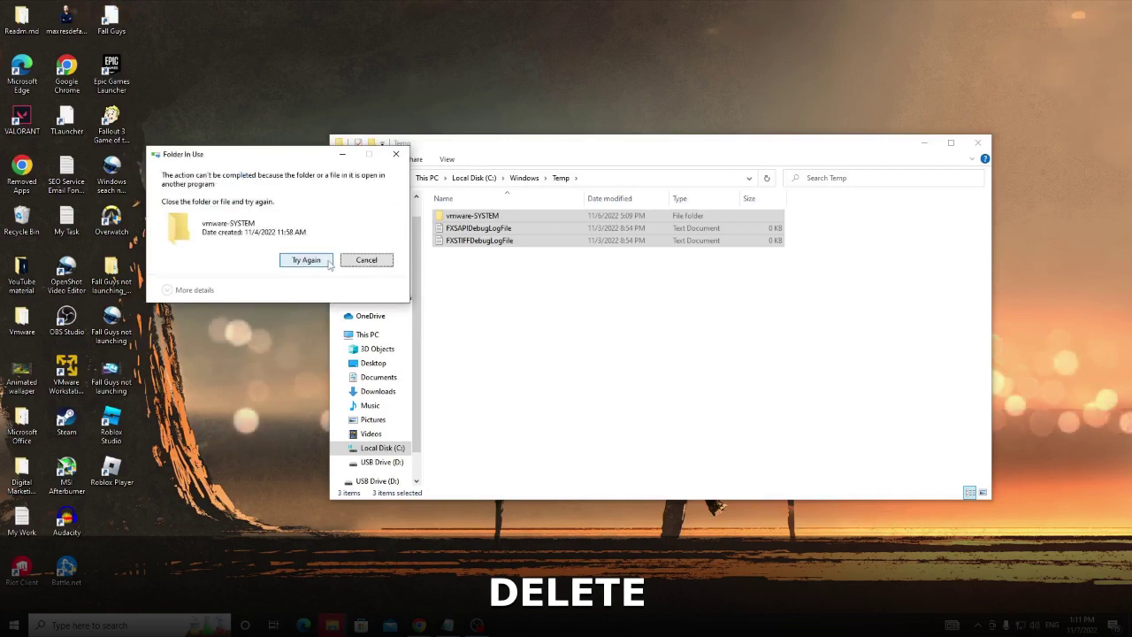
left_click(325, 261)
Close the Windows Temp window and open the user Temp folder via Run '%temp%'
left_click(976, 144)
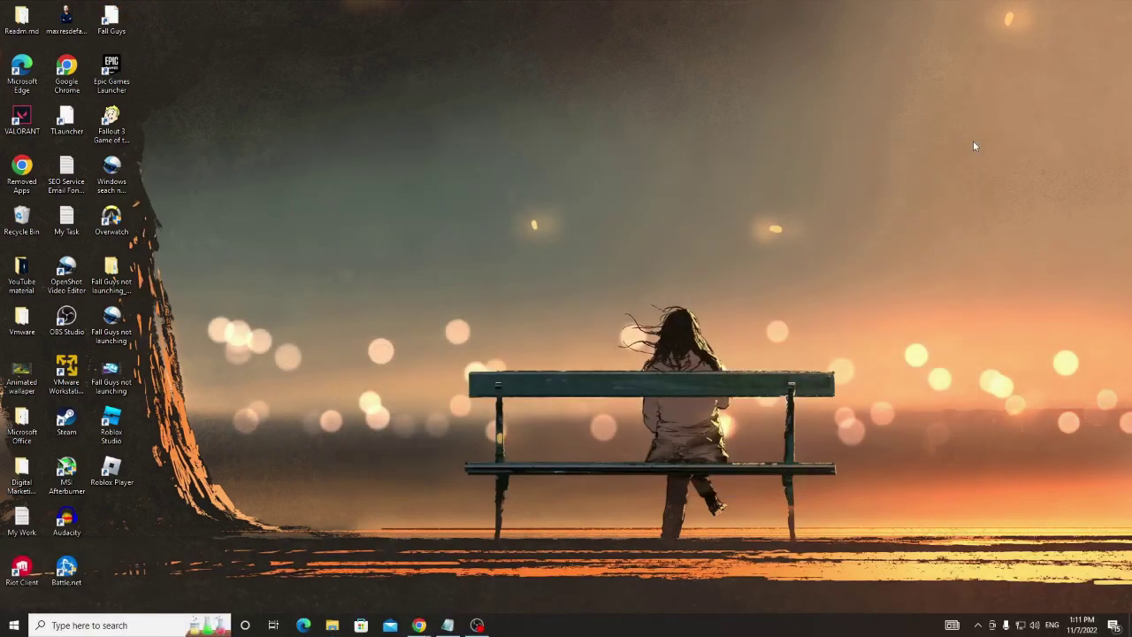
key("super+r")
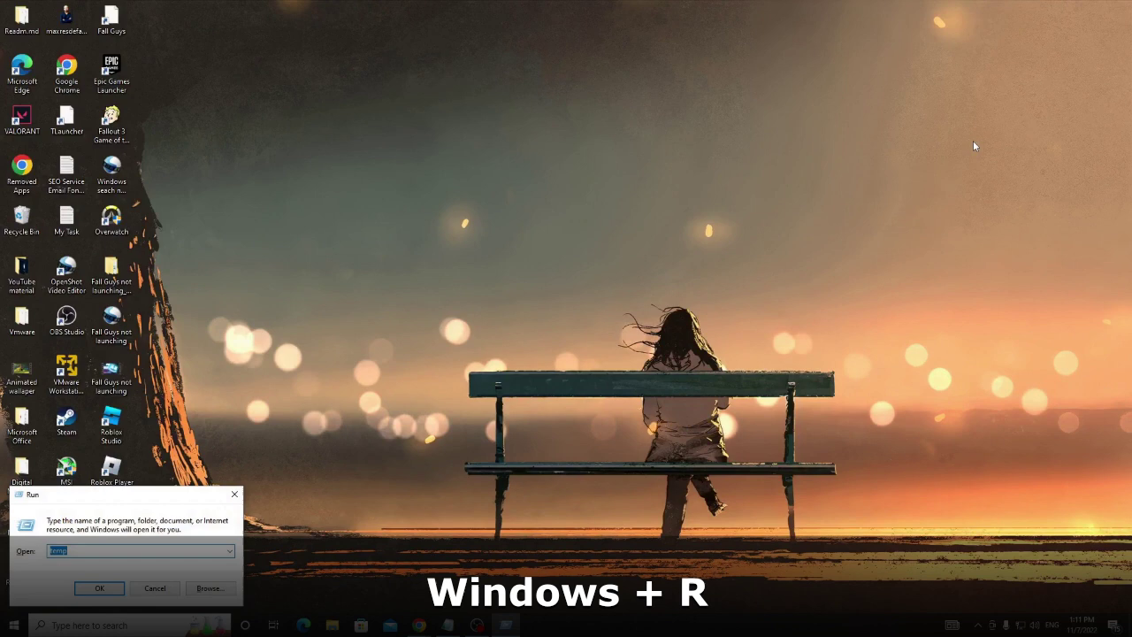
type("%temp%")
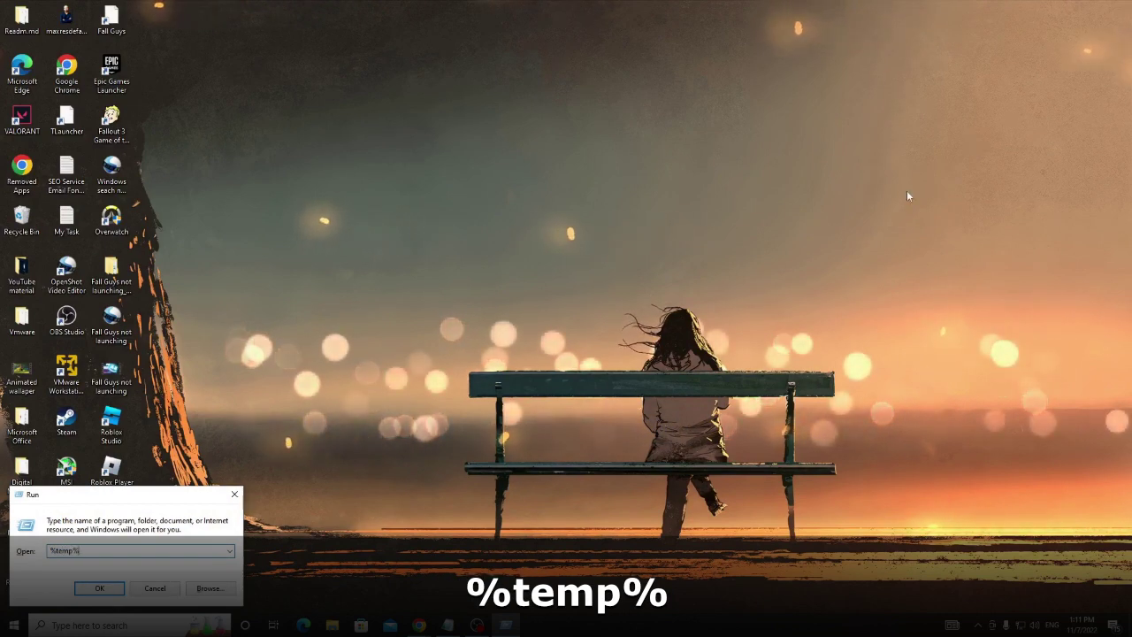
left_click(100, 588)
left_click(629, 365)
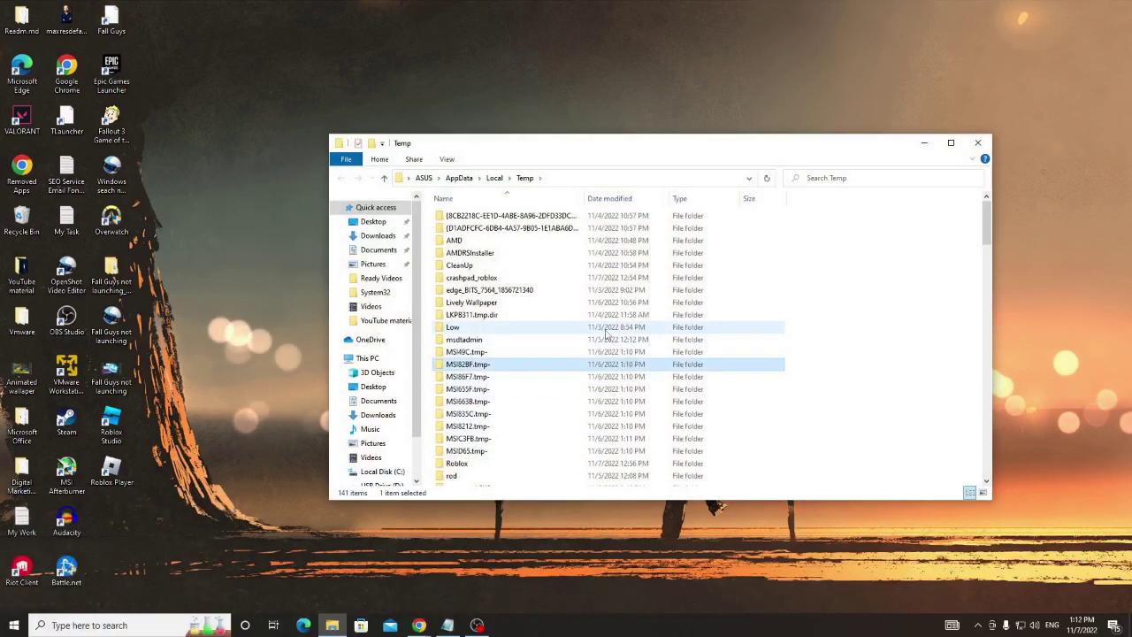
Delete all items in %temp%, skipping in-use and protected files
key("ctrl+a")
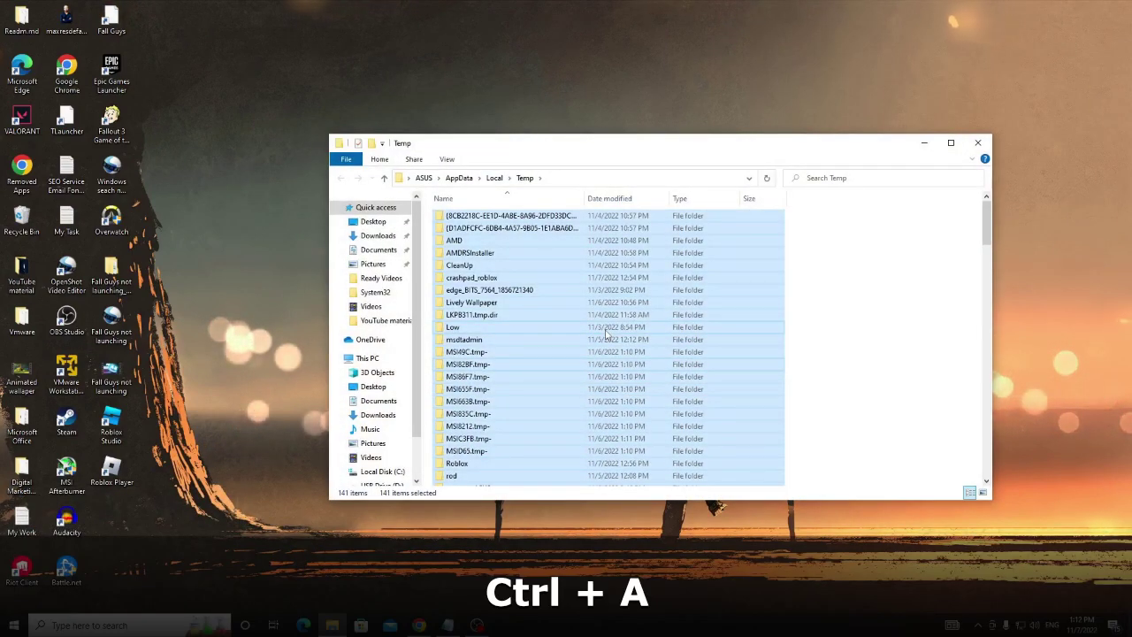
key("Delete")
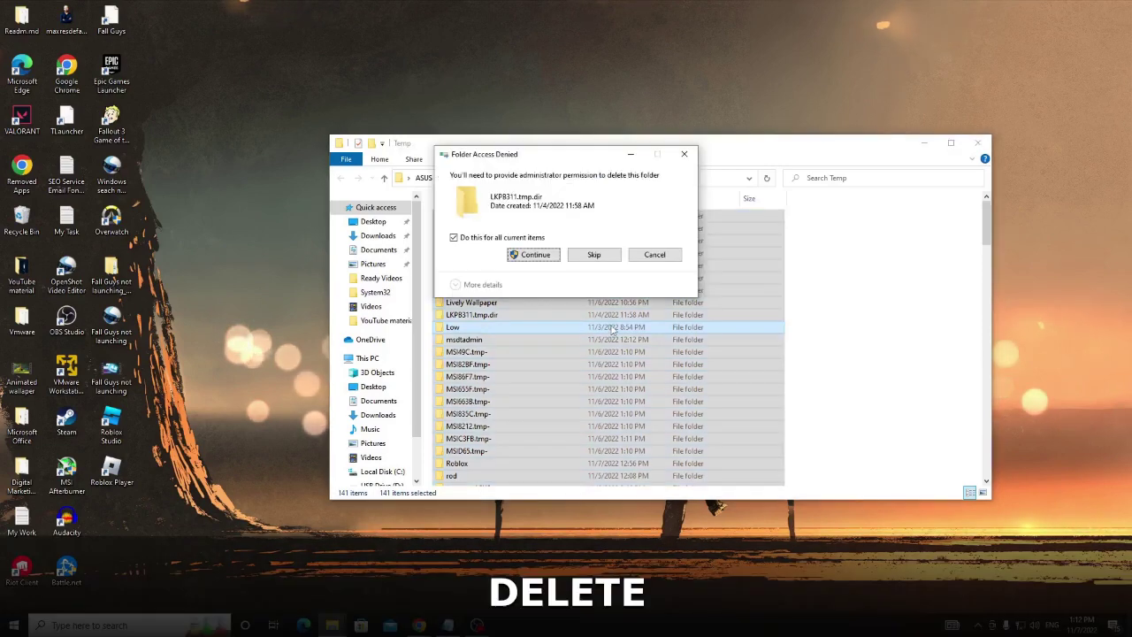
left_click(537, 257)
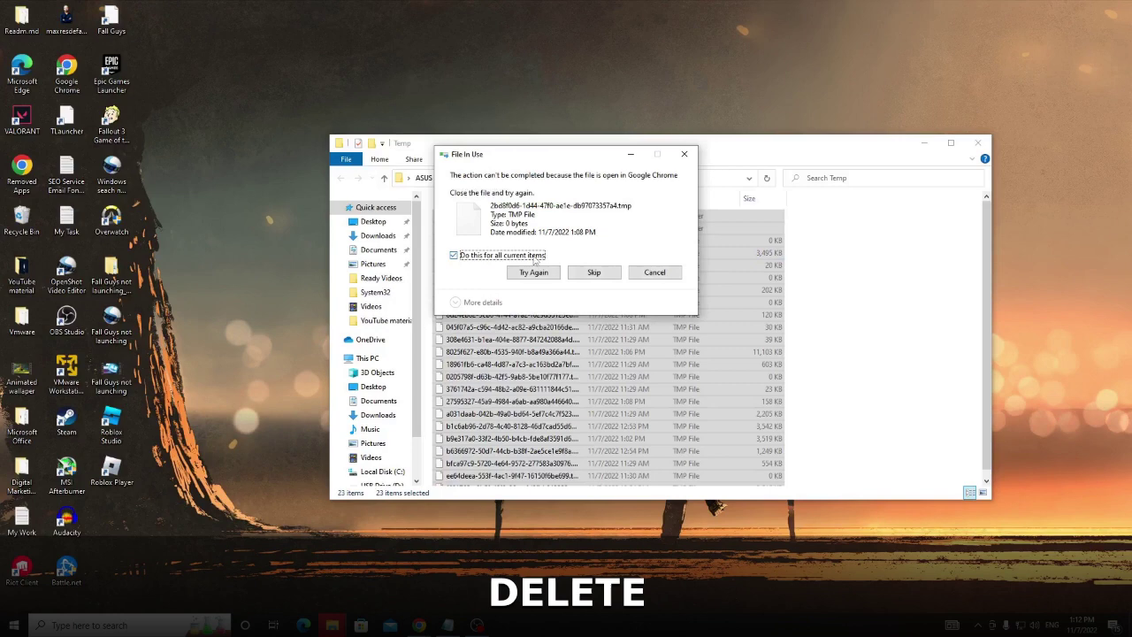
left_click(592, 274)
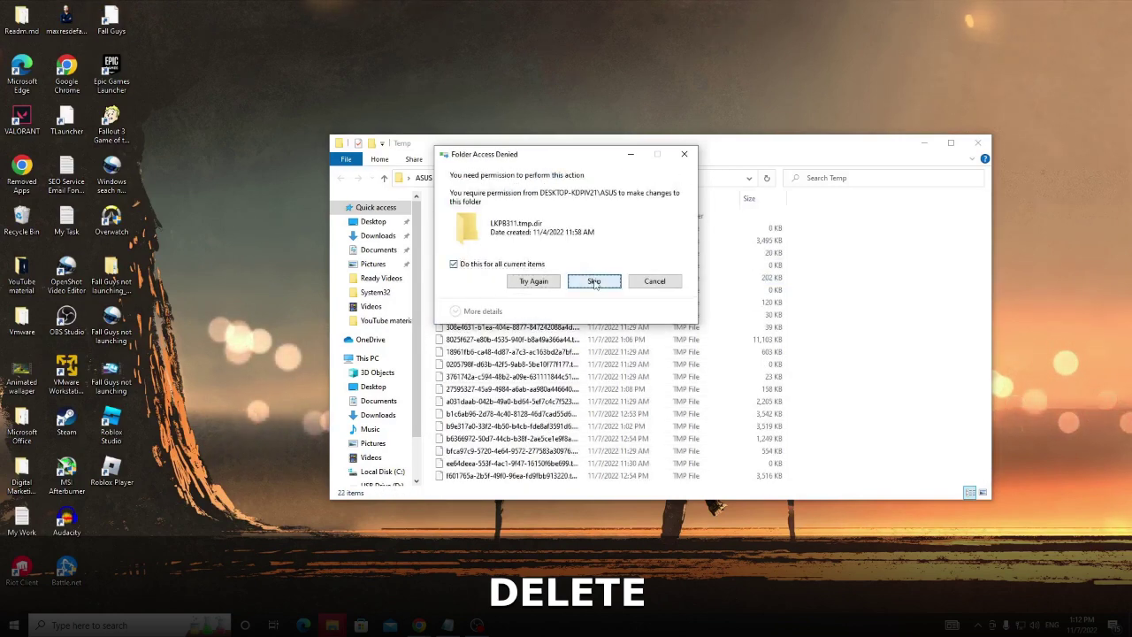
left_click(594, 282)
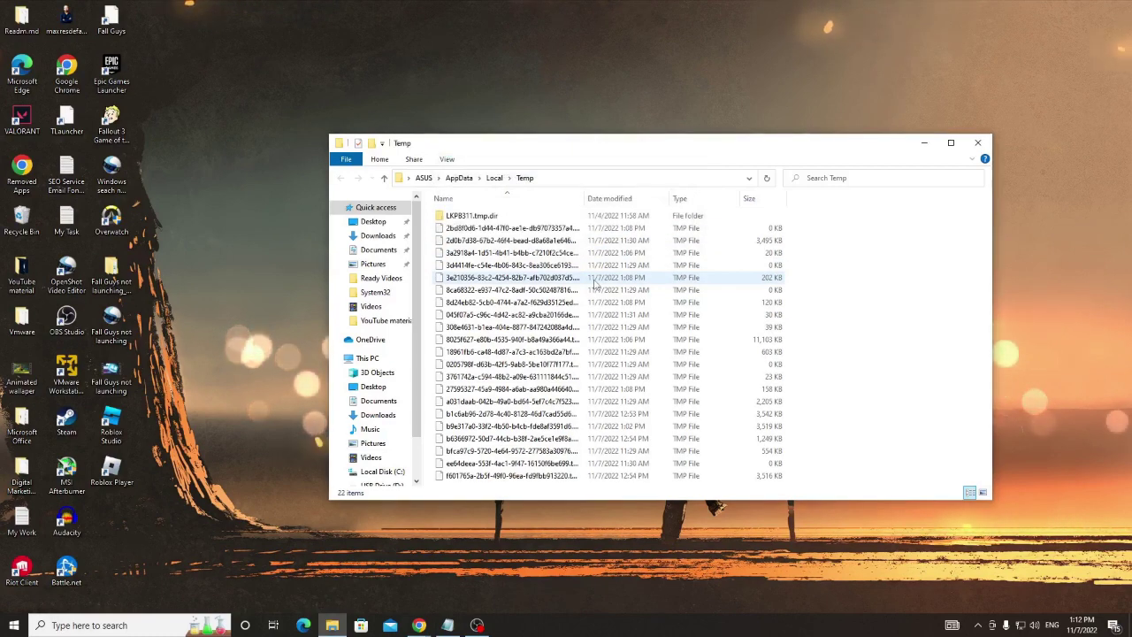
Open the Roblox Player shortcut's file location, AppData\Local\Roblox.old\Versions
left_click(978, 144)
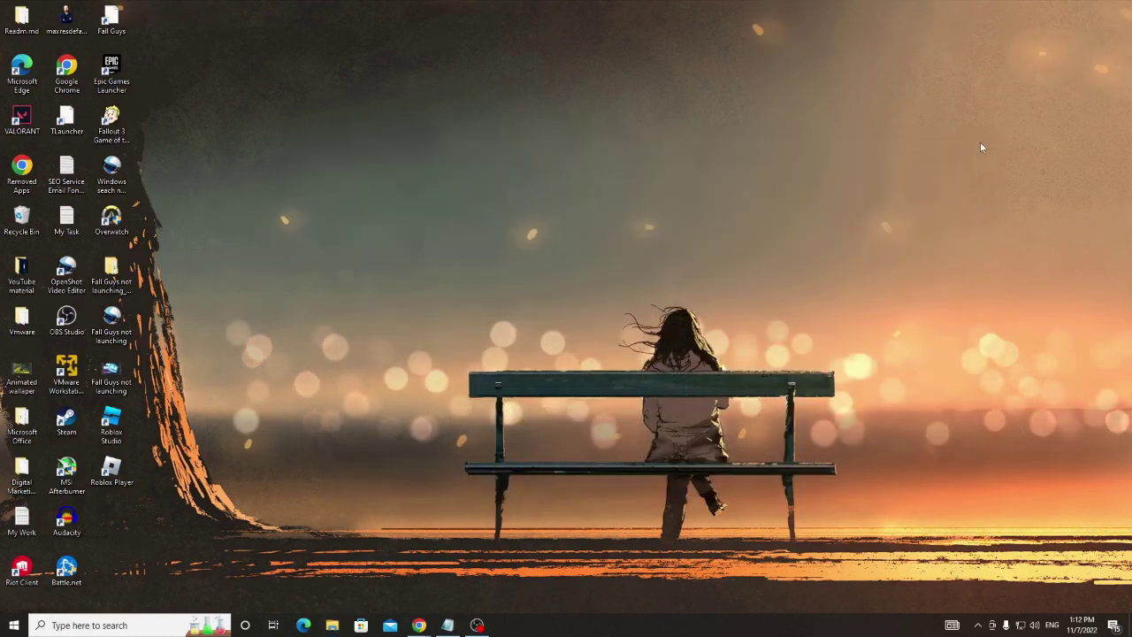
left_click_drag(111, 469, 336, 223)
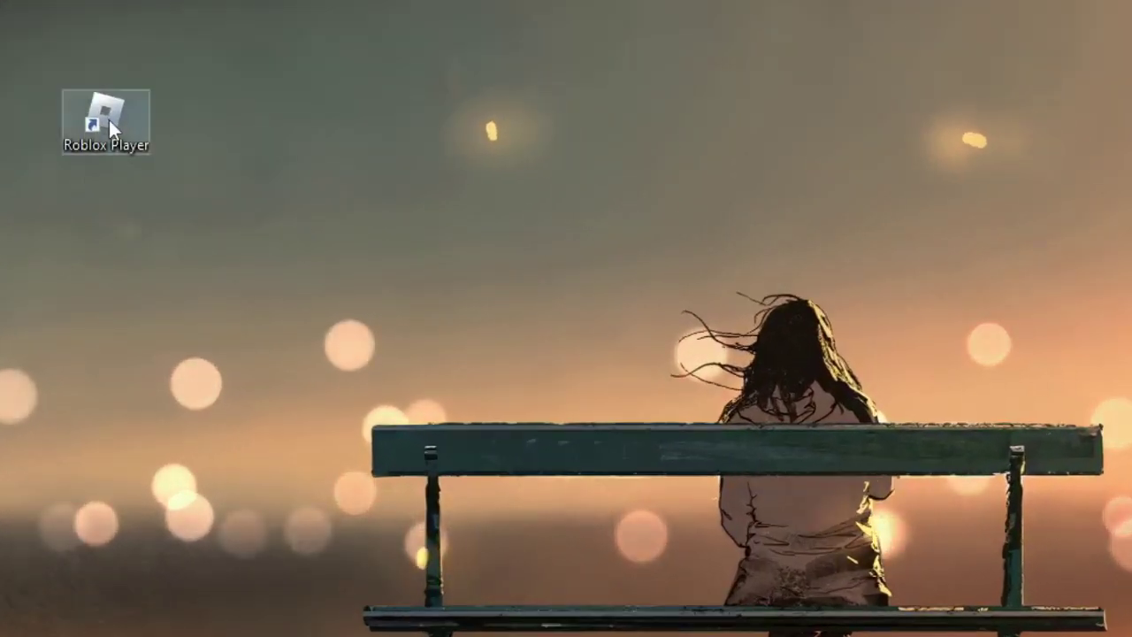
right_click(109, 119)
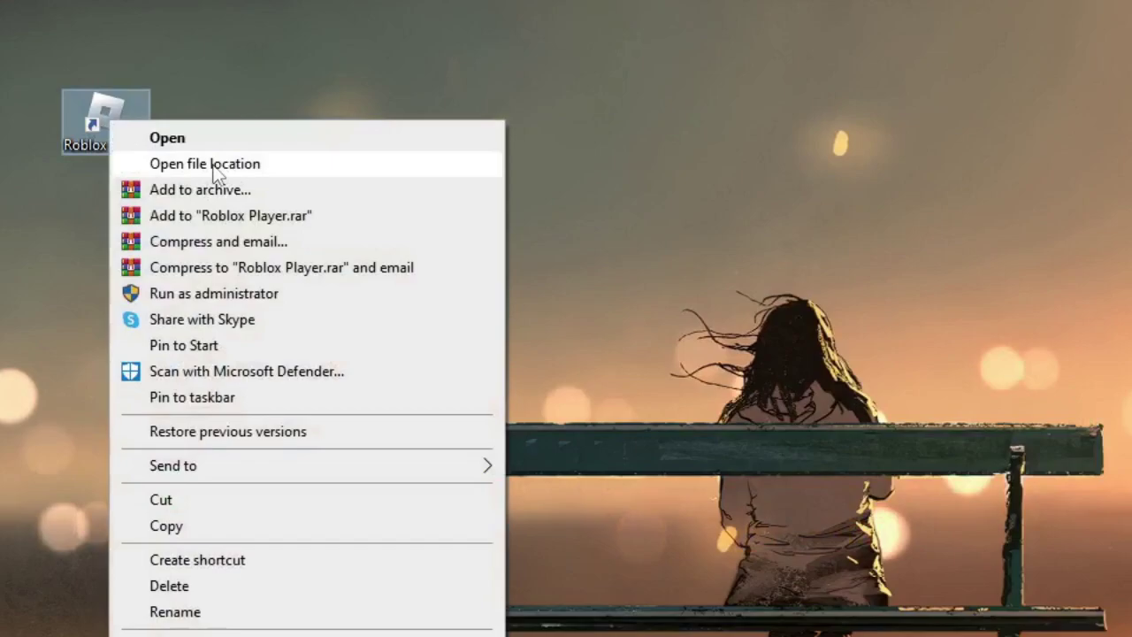
left_click(252, 165)
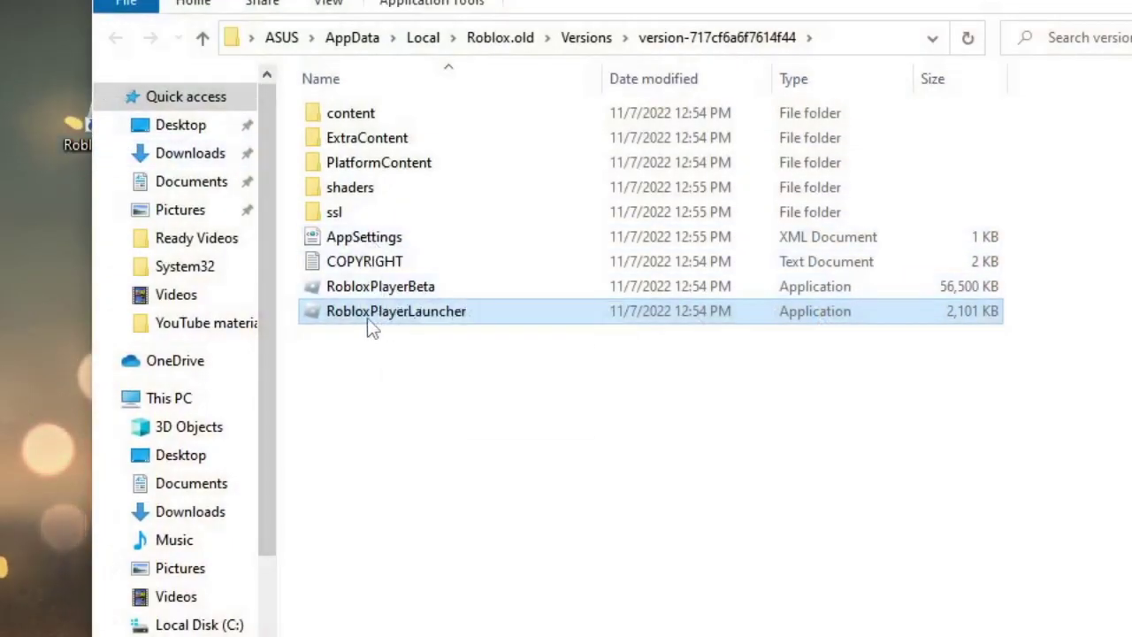
Enable 'Run this program as an administrator' in RobloxPlayerLauncher's Compatibility properties
right_click(423, 312)
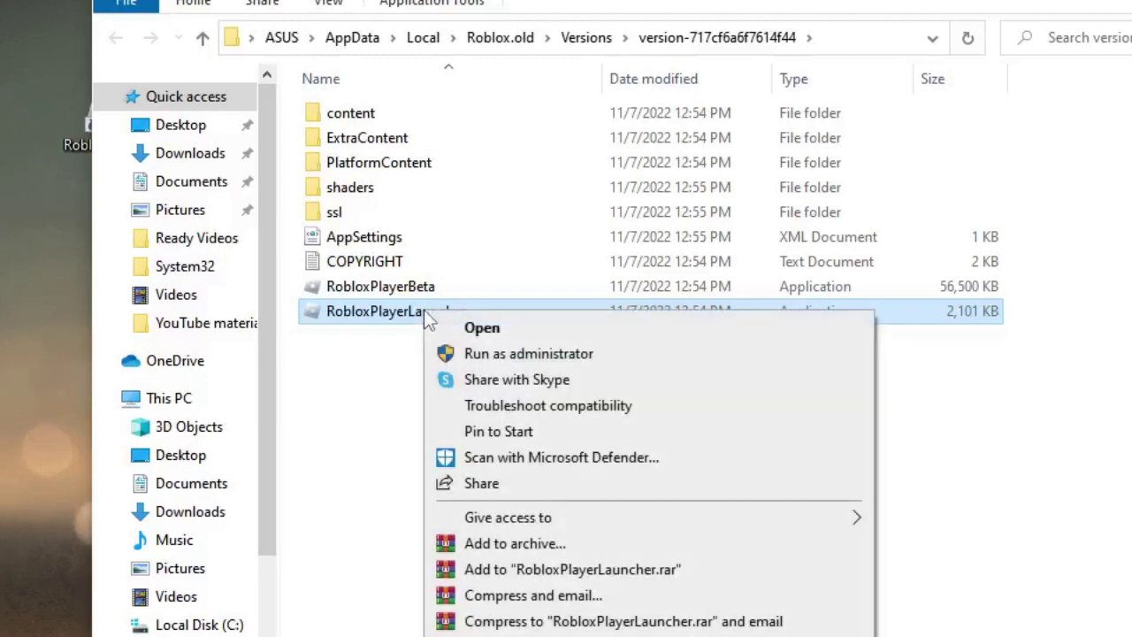
key("r")
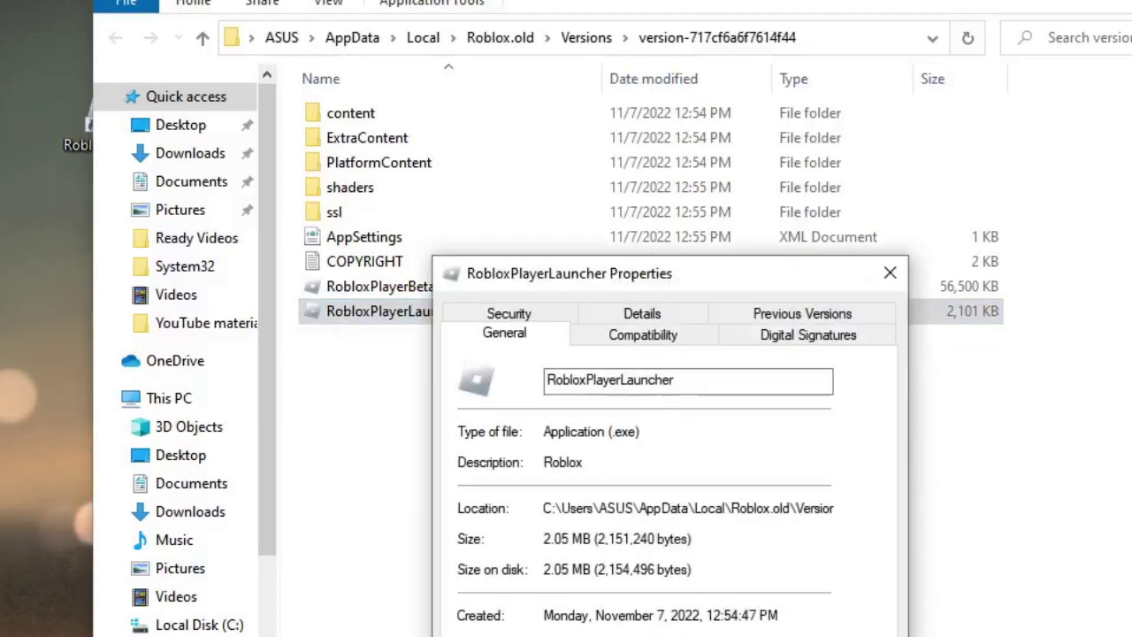
key("Escape")
left_click_drag(759, 144, 773, 5)
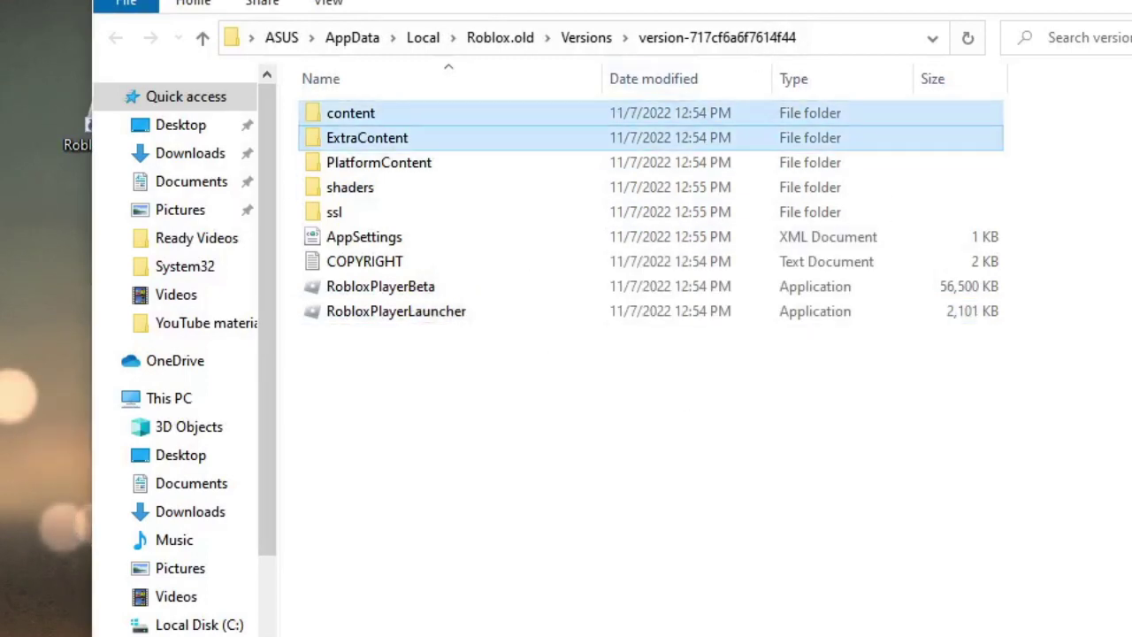
key("alt+Tab")
left_click_drag(699, 190, 708, 74)
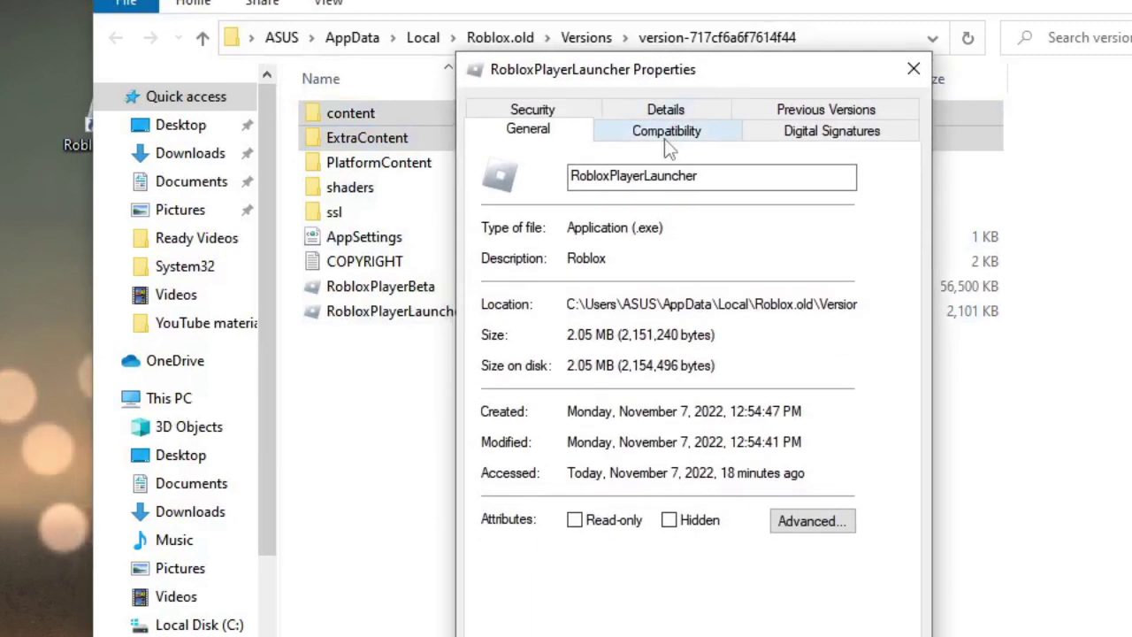
left_click(672, 133)
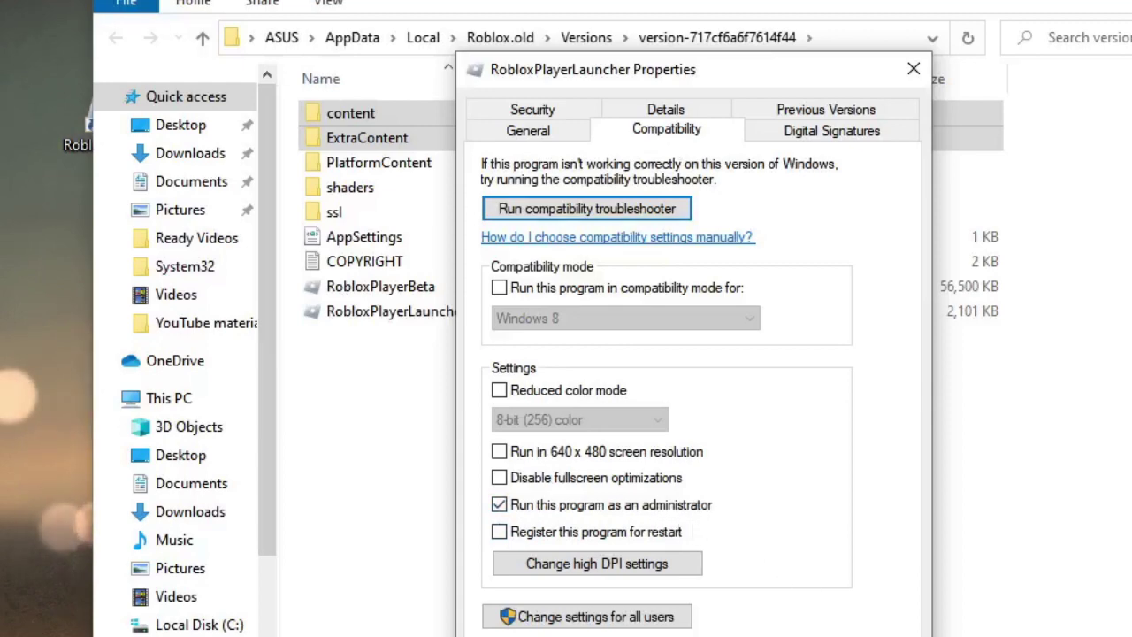
key("Return")
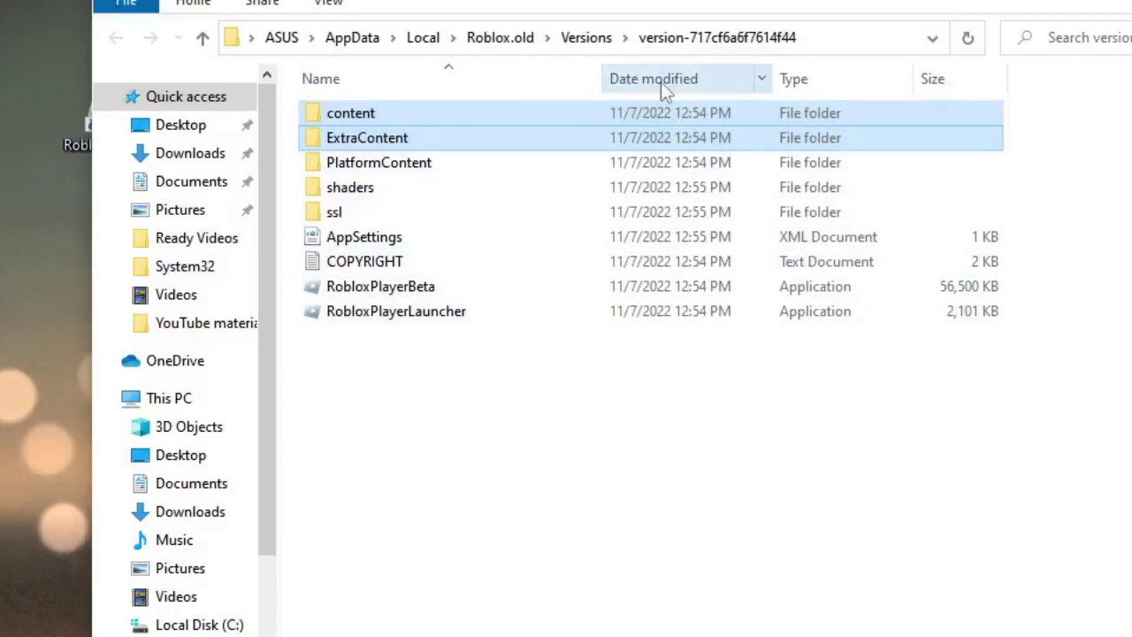
Copy the Roblox.old\Versions folder's full path from the address bar
left_click(824, 37)
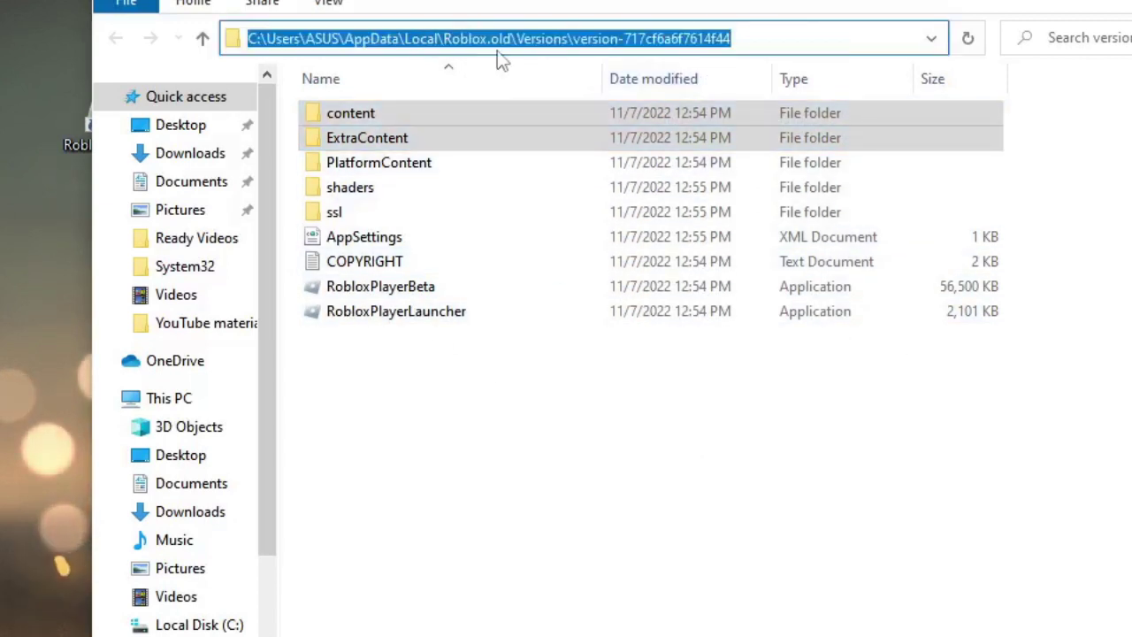
left_click(403, 311)
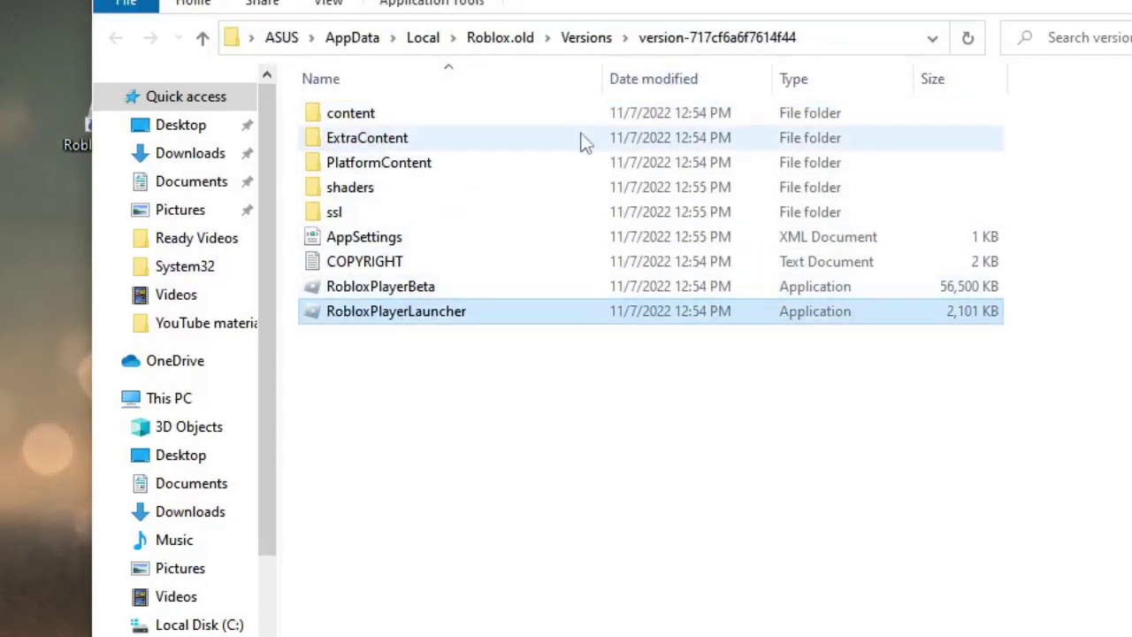
left_click(822, 39)
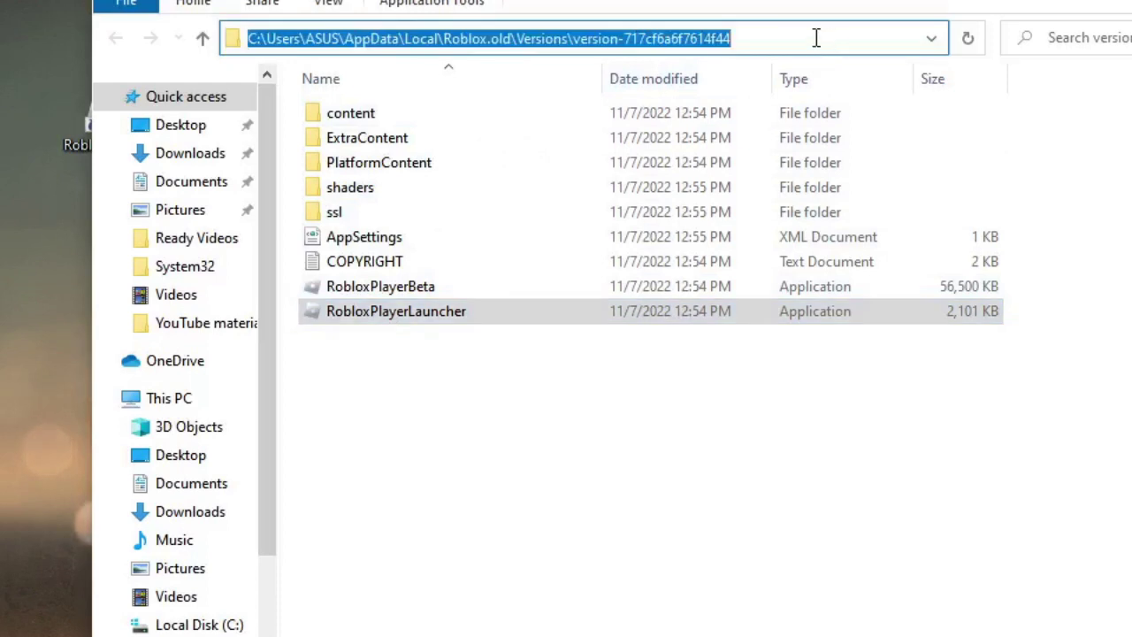
right_click(634, 38)
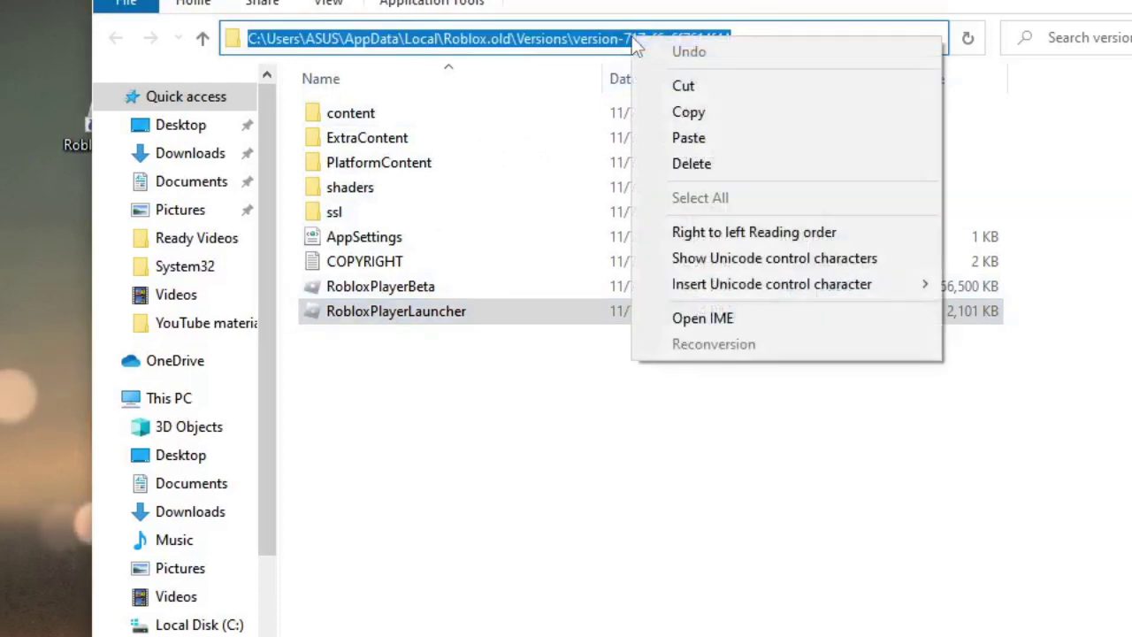
left_click(703, 111)
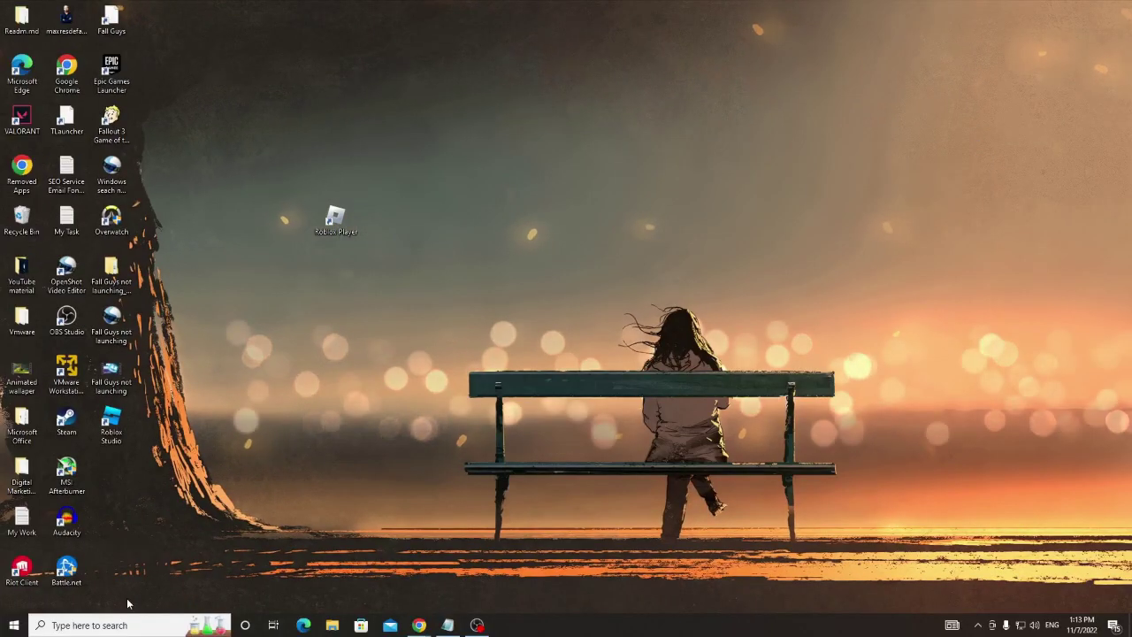
Search Windows for 'graphic' and open the Graphics settings page
left_click(133, 624)
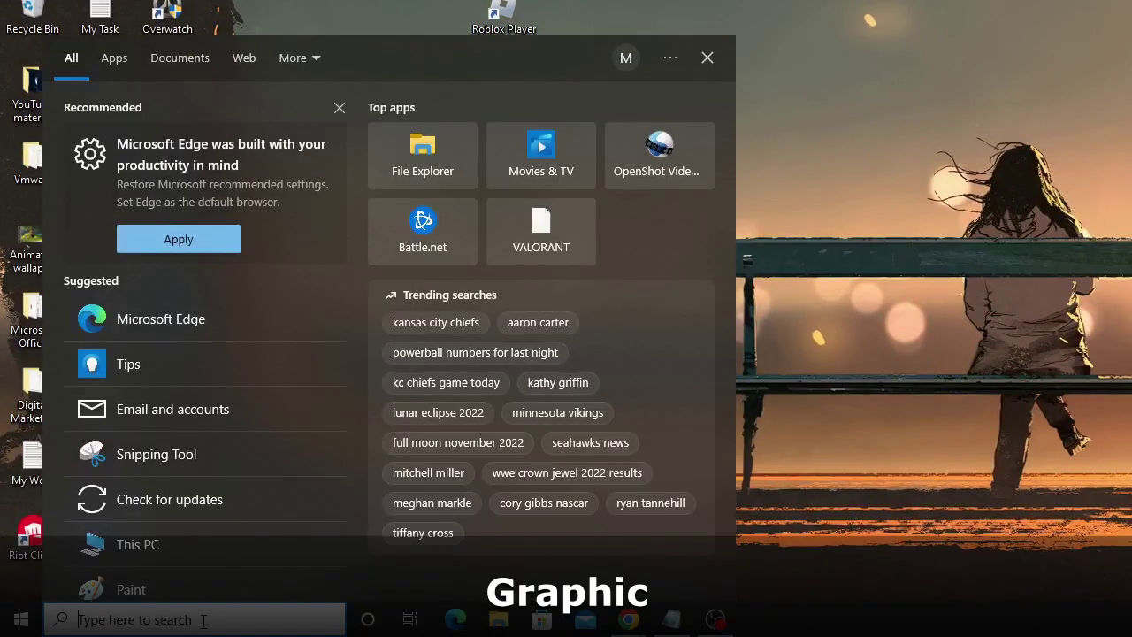
type("graphic")
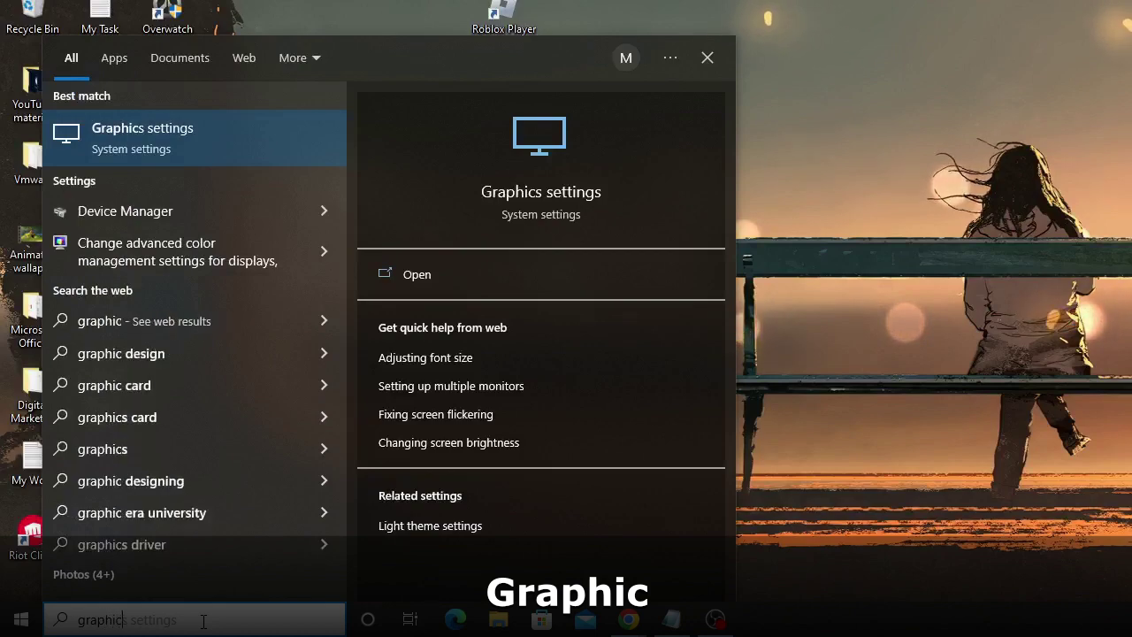
left_click(192, 135)
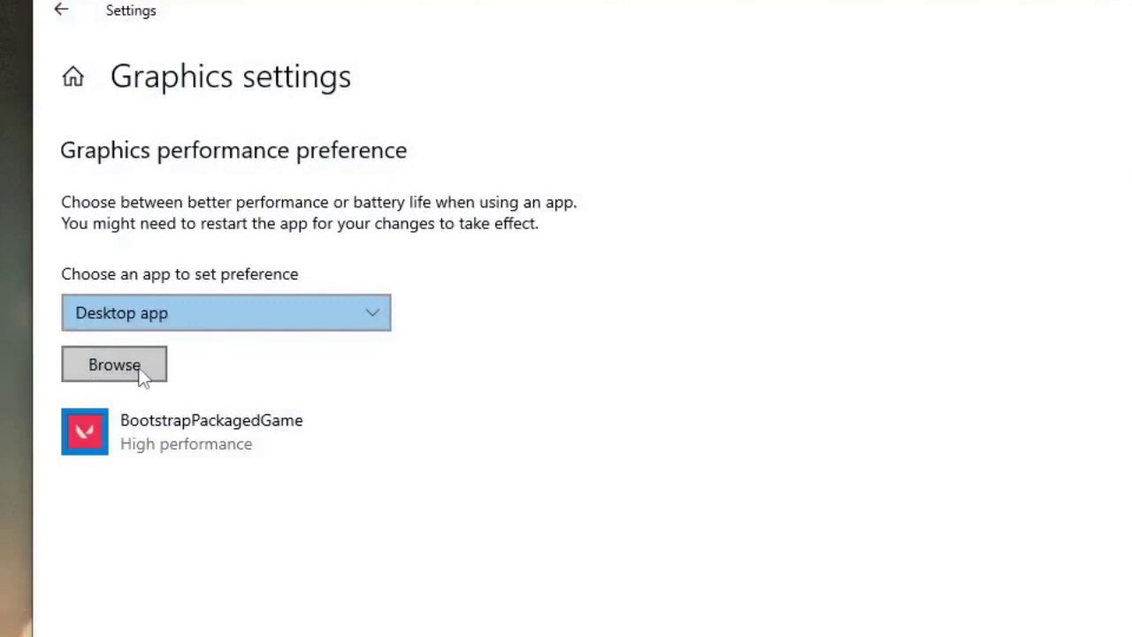
Browse to the pasted Roblox Versions path and add RobloxPlayerLauncher to the graphics app list
left_click(142, 376)
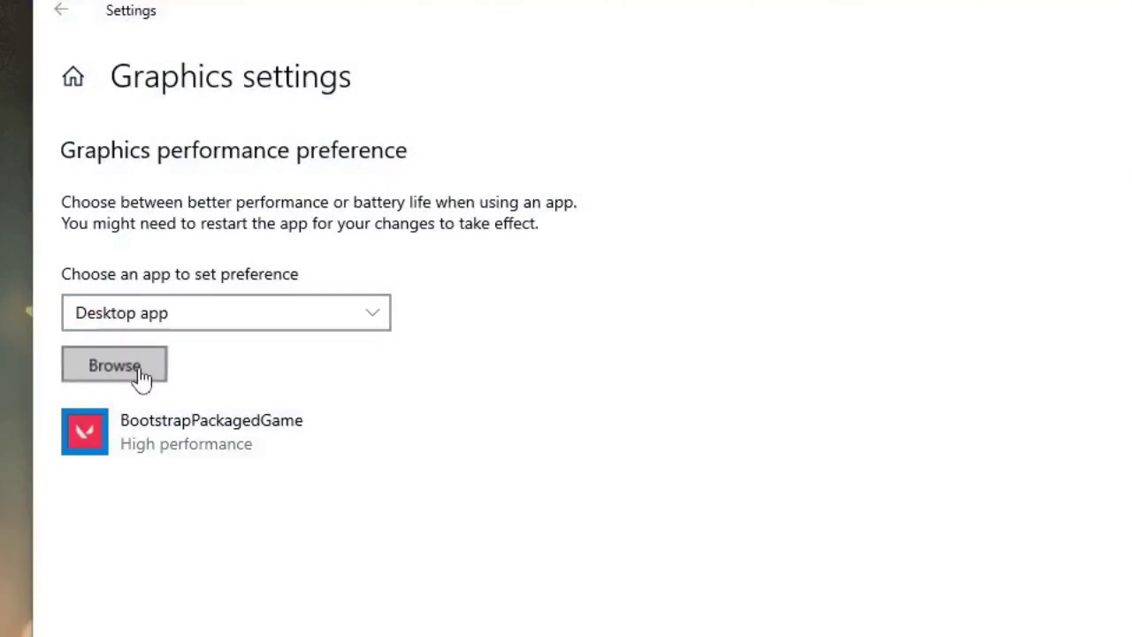
left_click(693, 52)
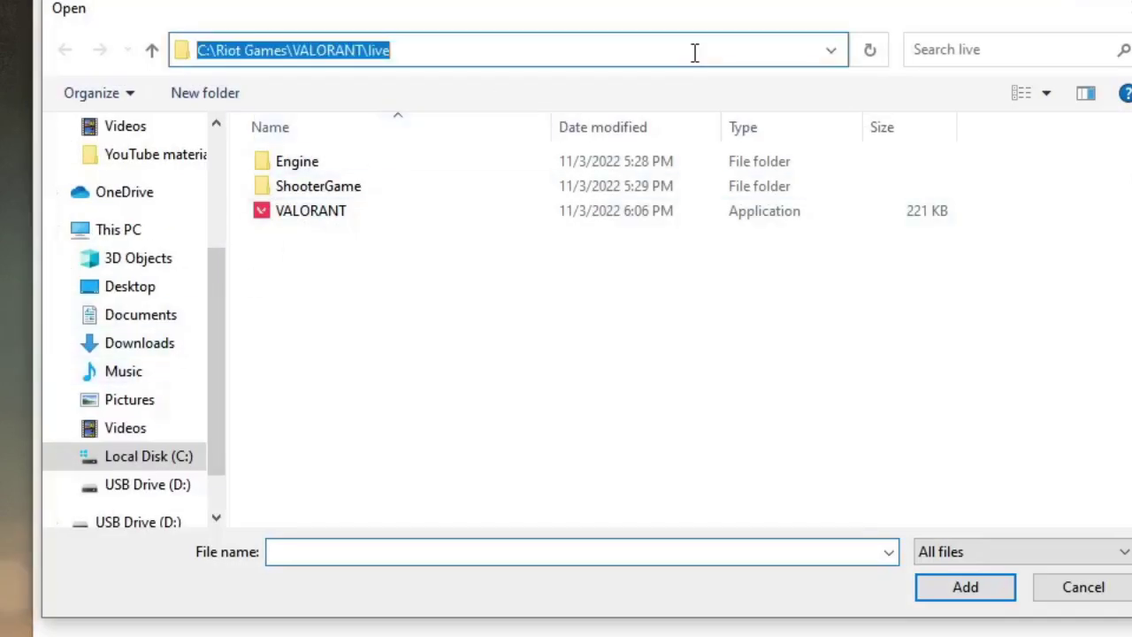
right_click(381, 49)
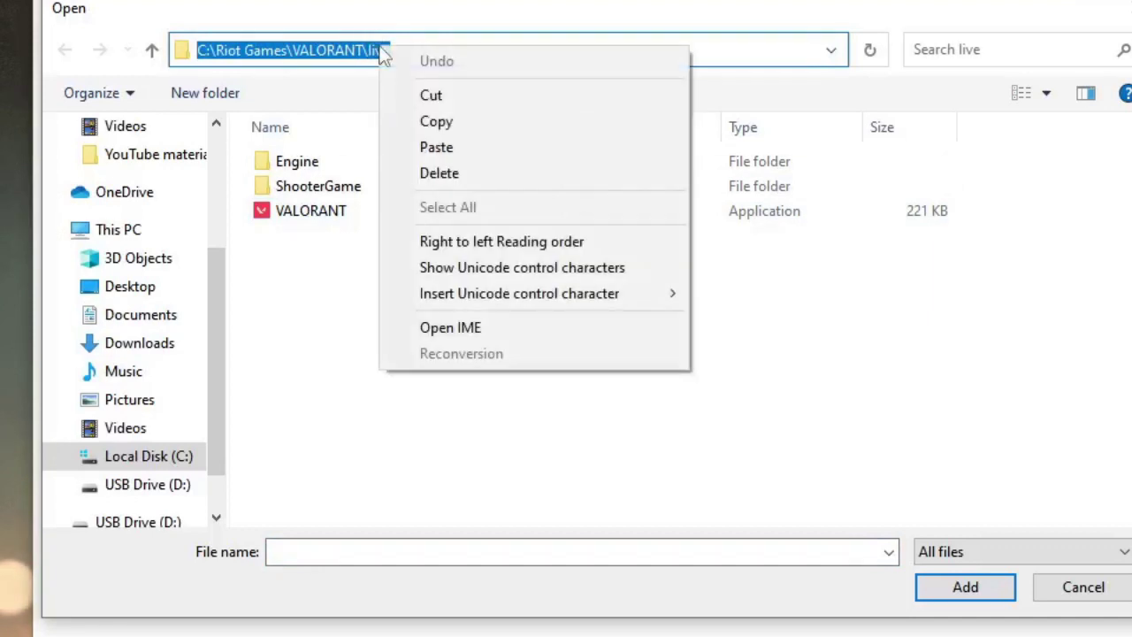
left_click(438, 147)
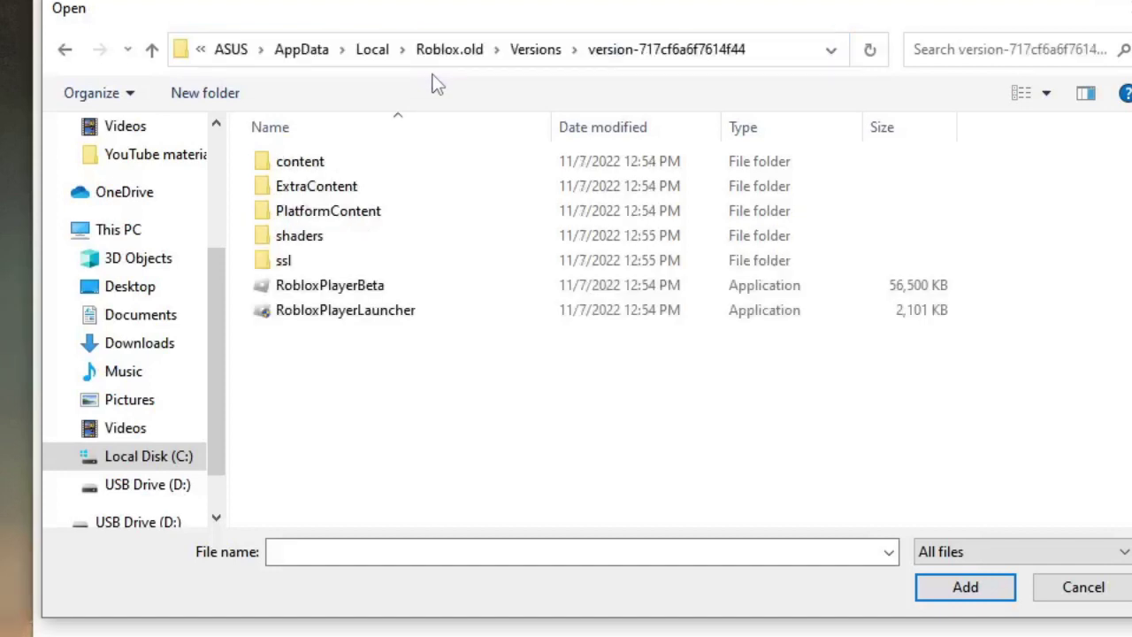
left_click(461, 317)
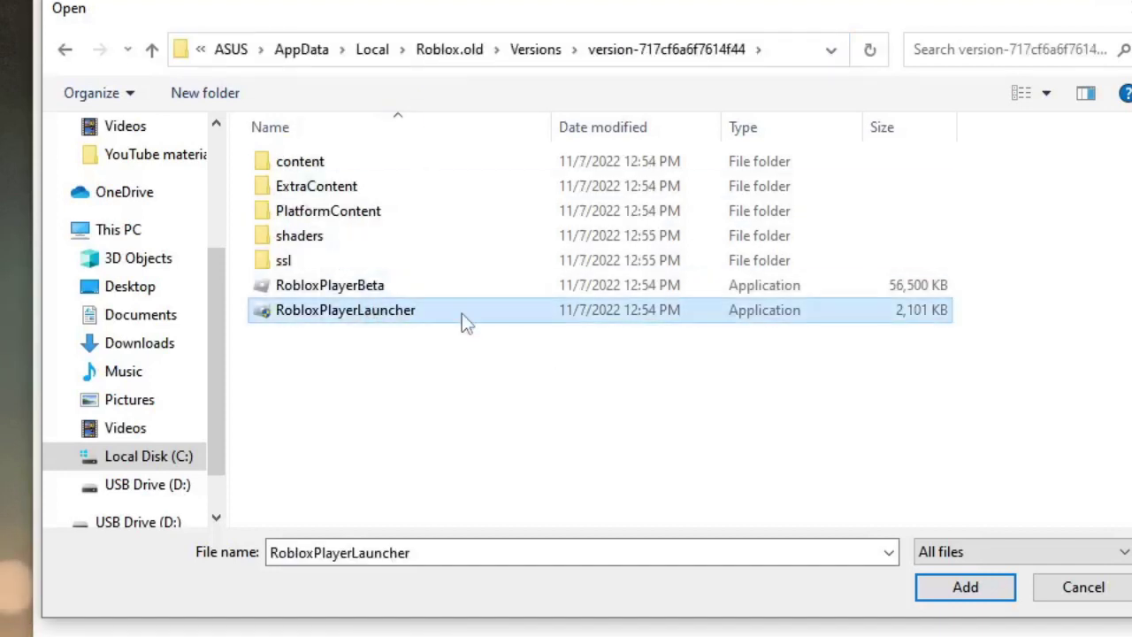
left_click(431, 311)
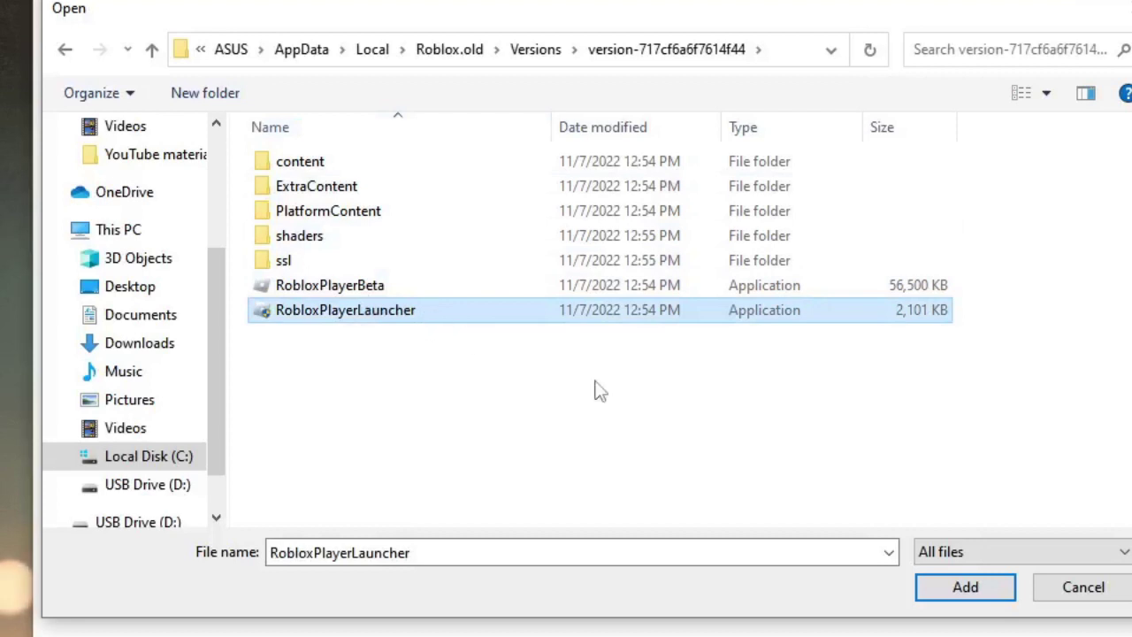
left_click(487, 322)
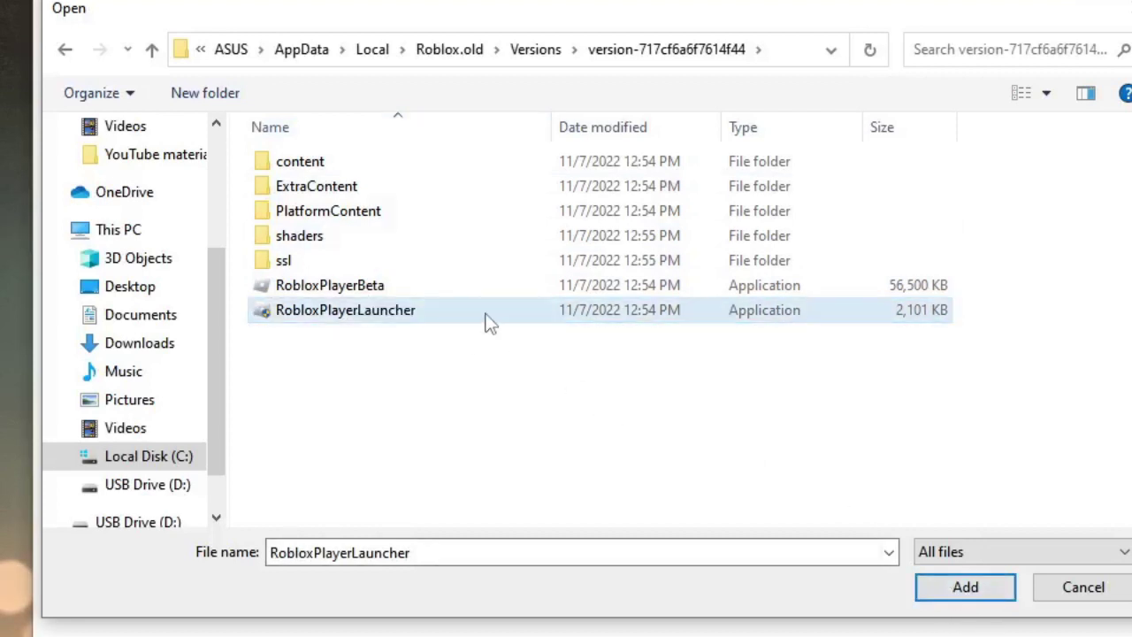
left_click(961, 589)
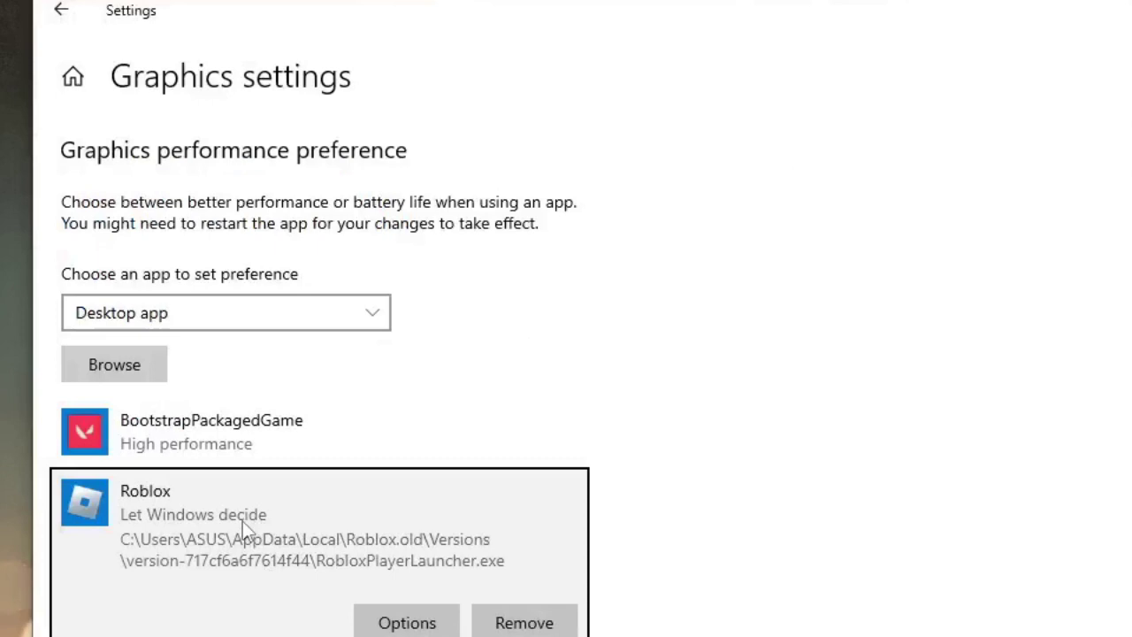
Set the Roblox entry's graphics preference to High performance and save
left_click(415, 625)
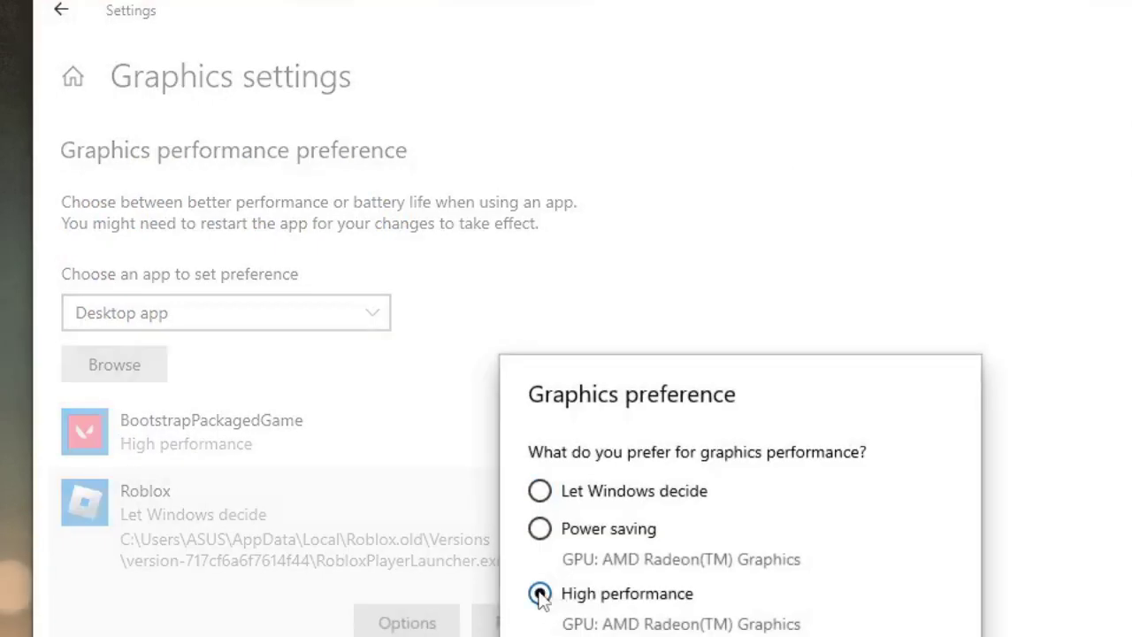
key("Return")
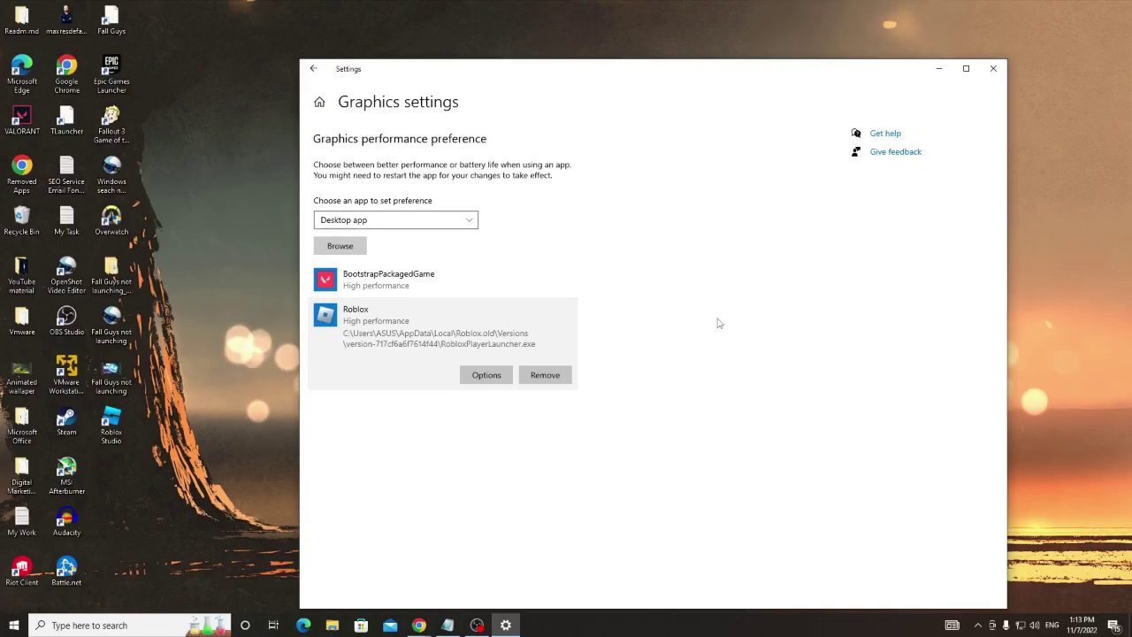
mouse_move(419, 626)
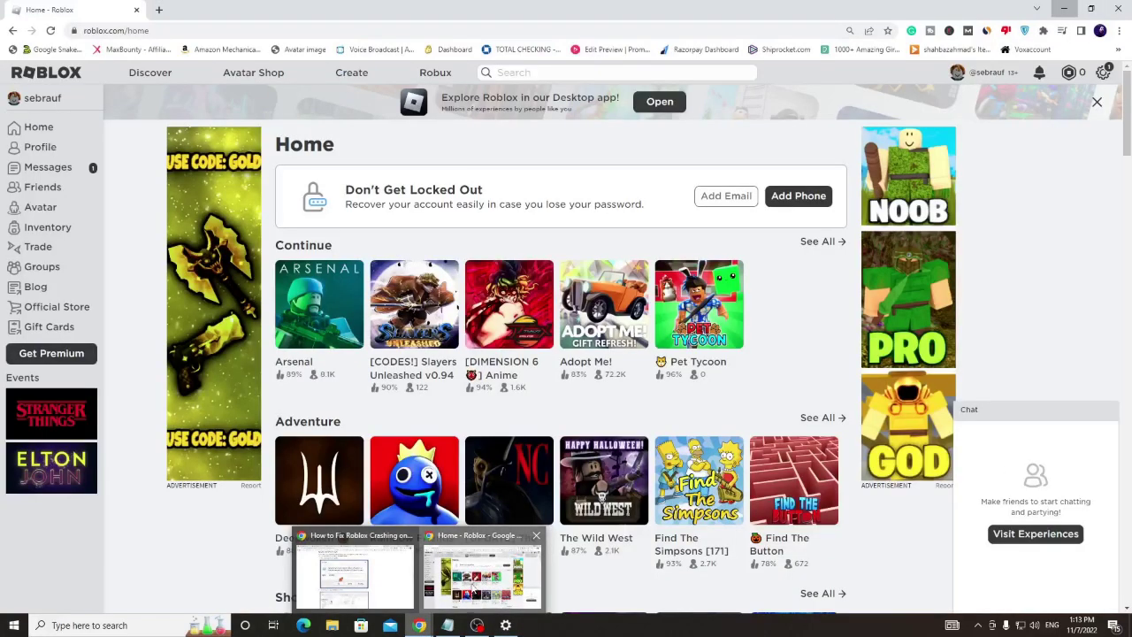
Open Chrome's Settings from the ⋮ menu and go to Privacy and security
left_click(475, 587)
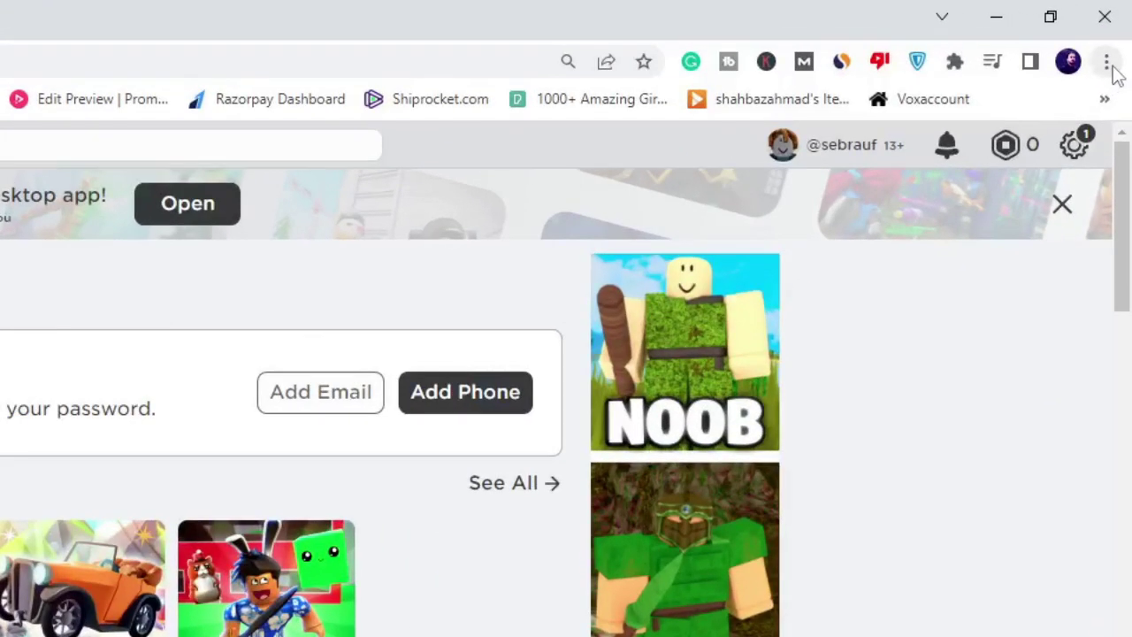
left_click(1107, 64)
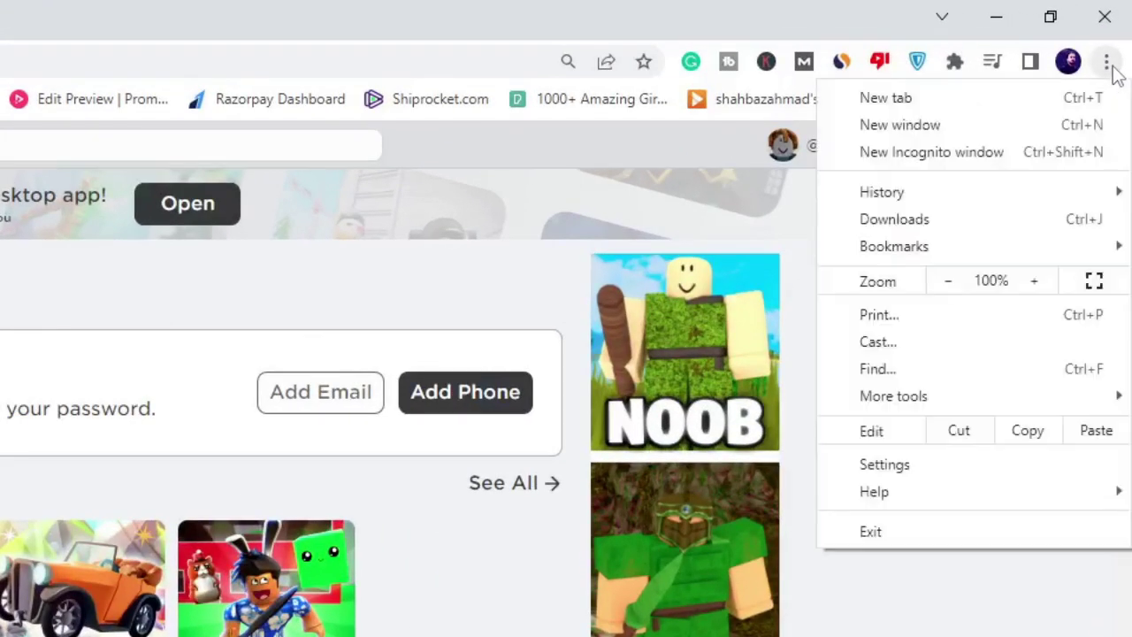
left_click(918, 461)
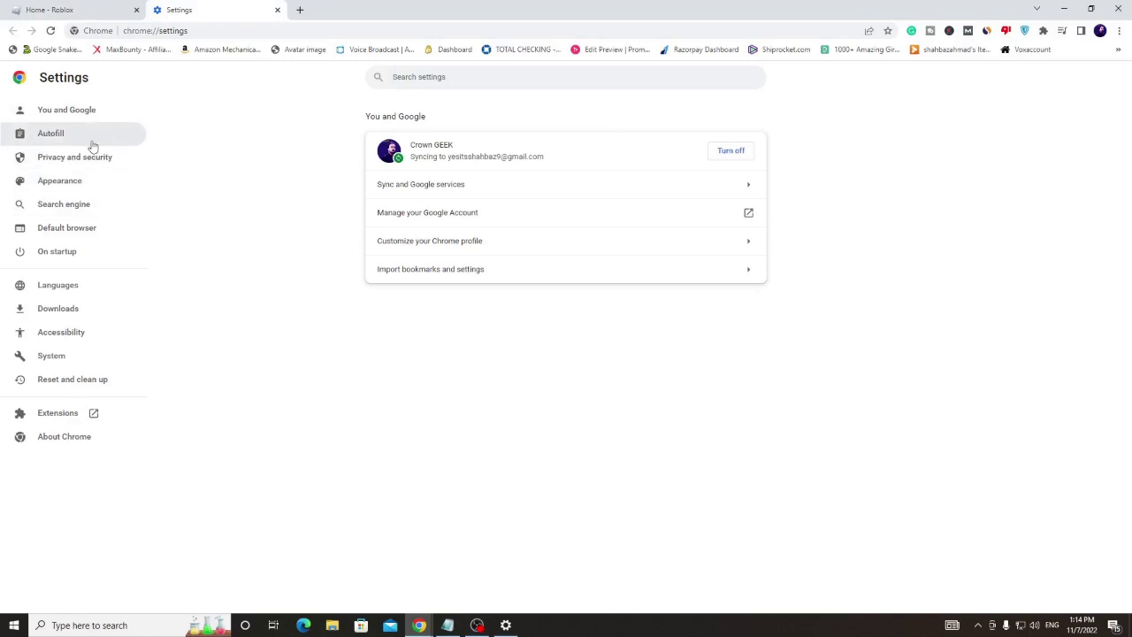
left_click(96, 160)
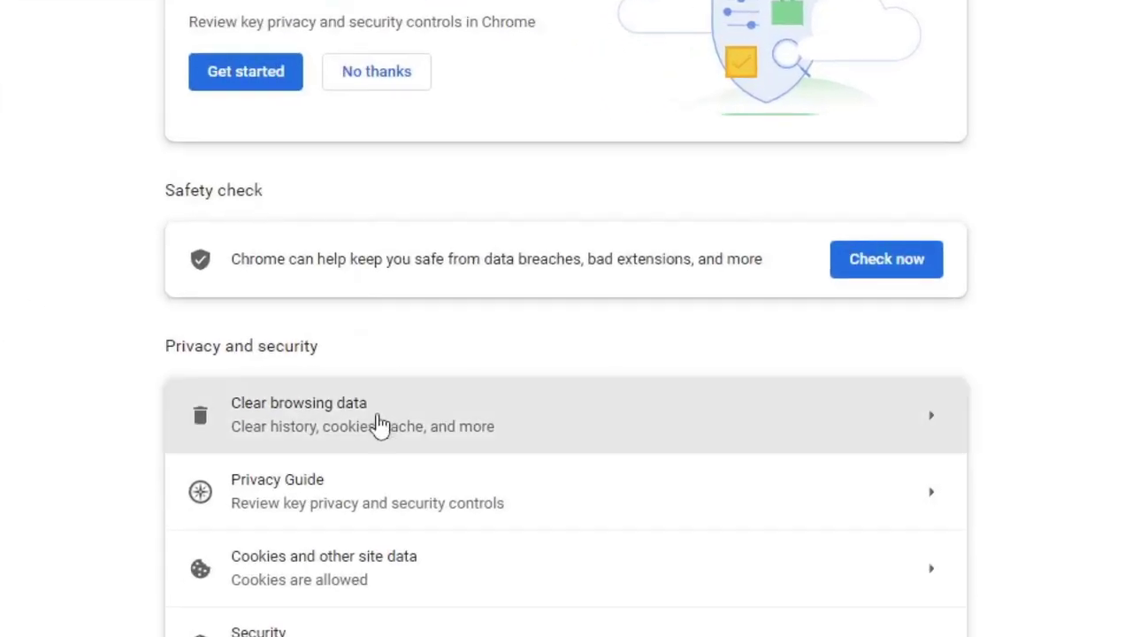
In Chrome's Advanced clear-data options, tick download history and browsing history, then dismiss the dialog
left_click(442, 421)
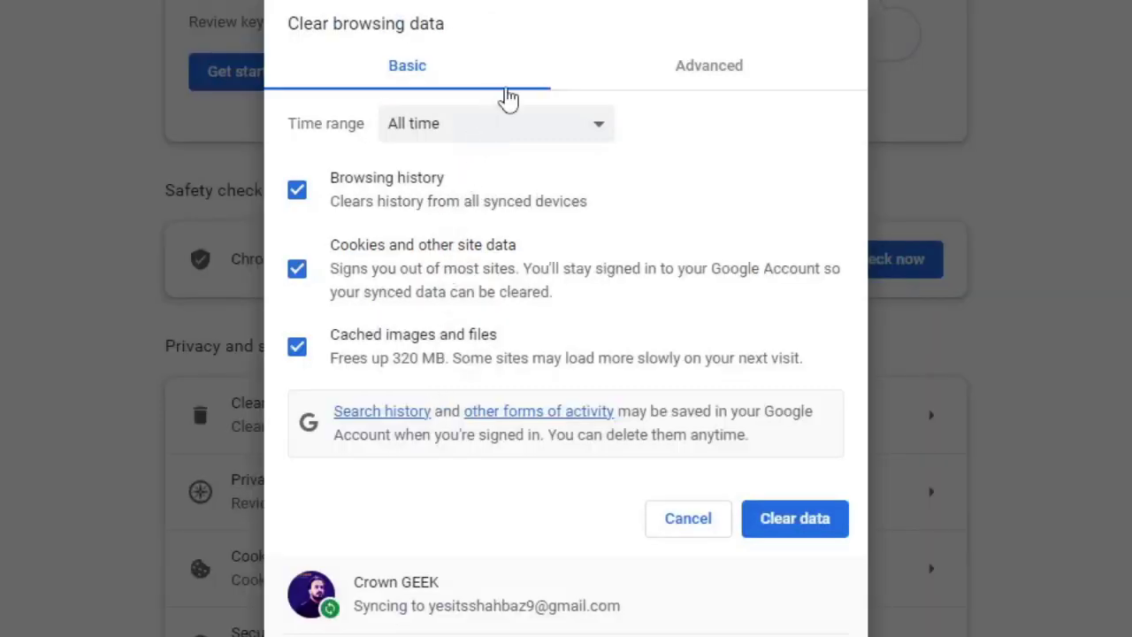
left_click(686, 81)
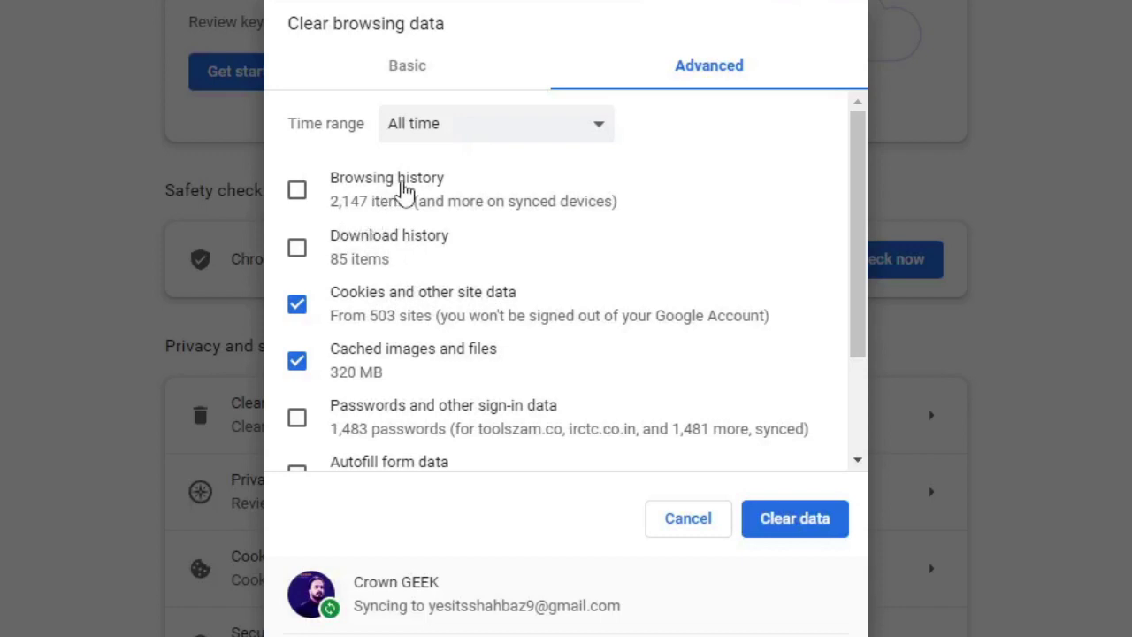
scroll(446, 282, "down", 2)
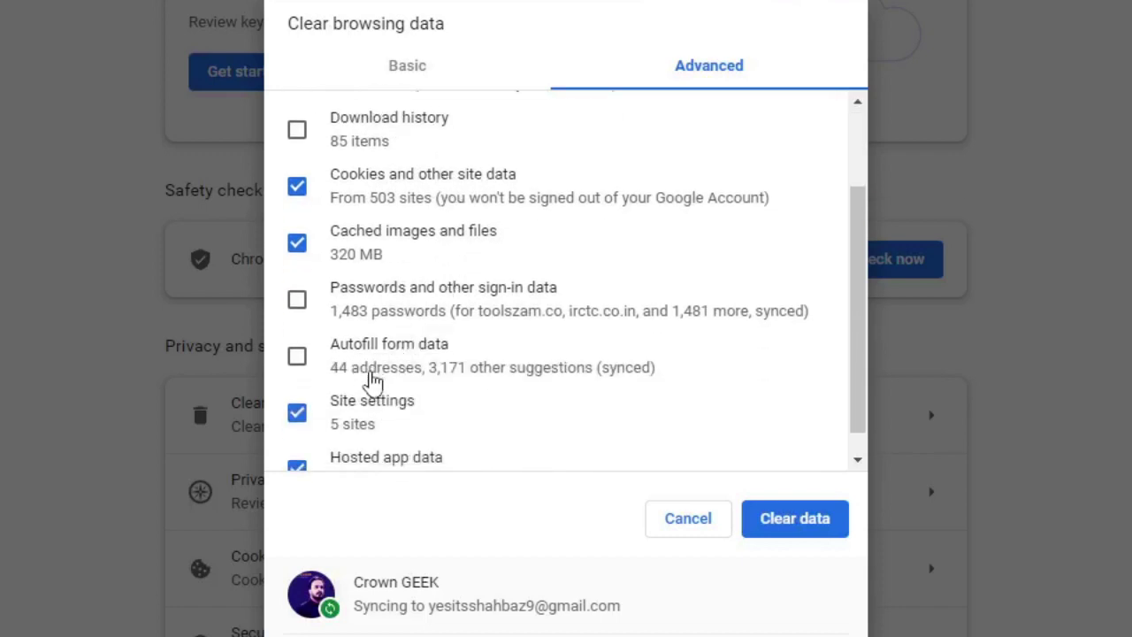
scroll(374, 381, "down", 1)
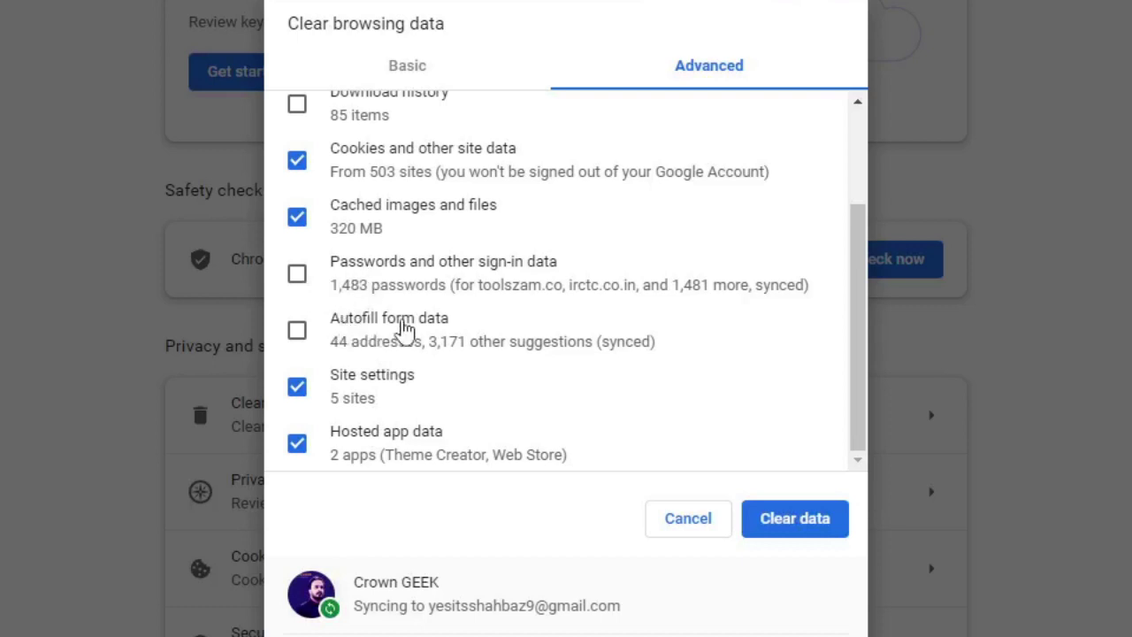
scroll(389, 319, "up", 3)
left_click(302, 249)
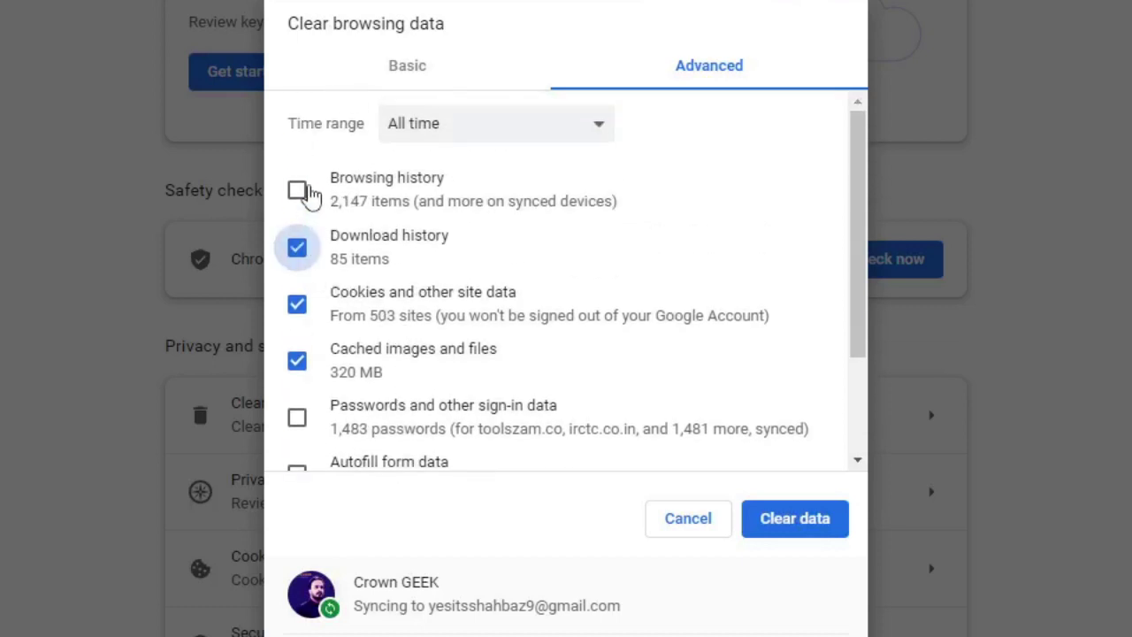
left_click(305, 189)
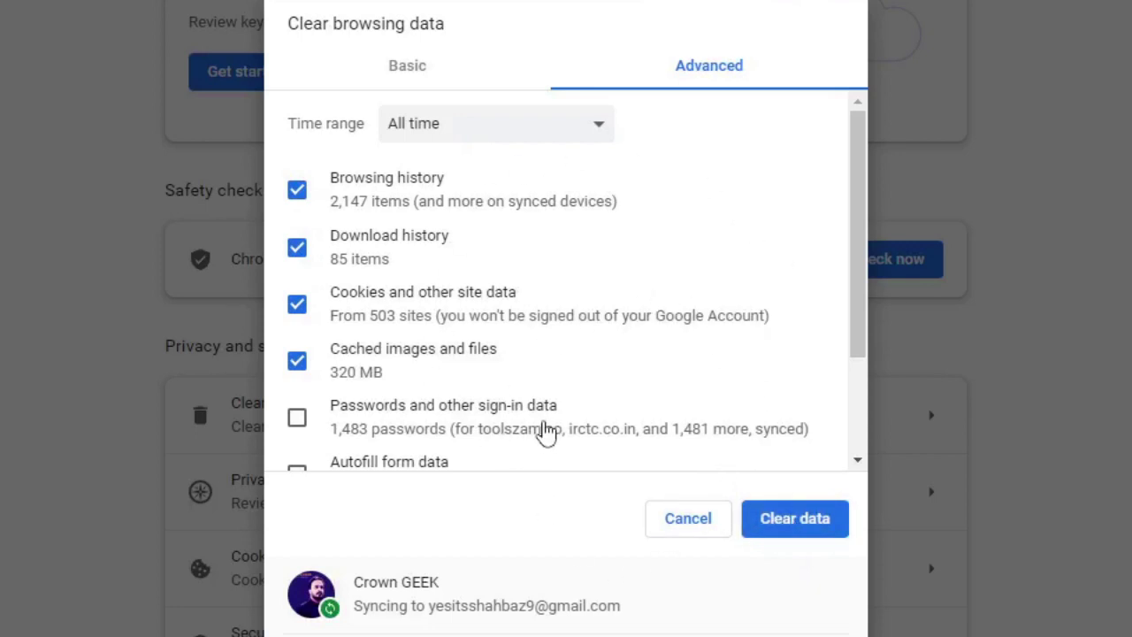
left_click(707, 518)
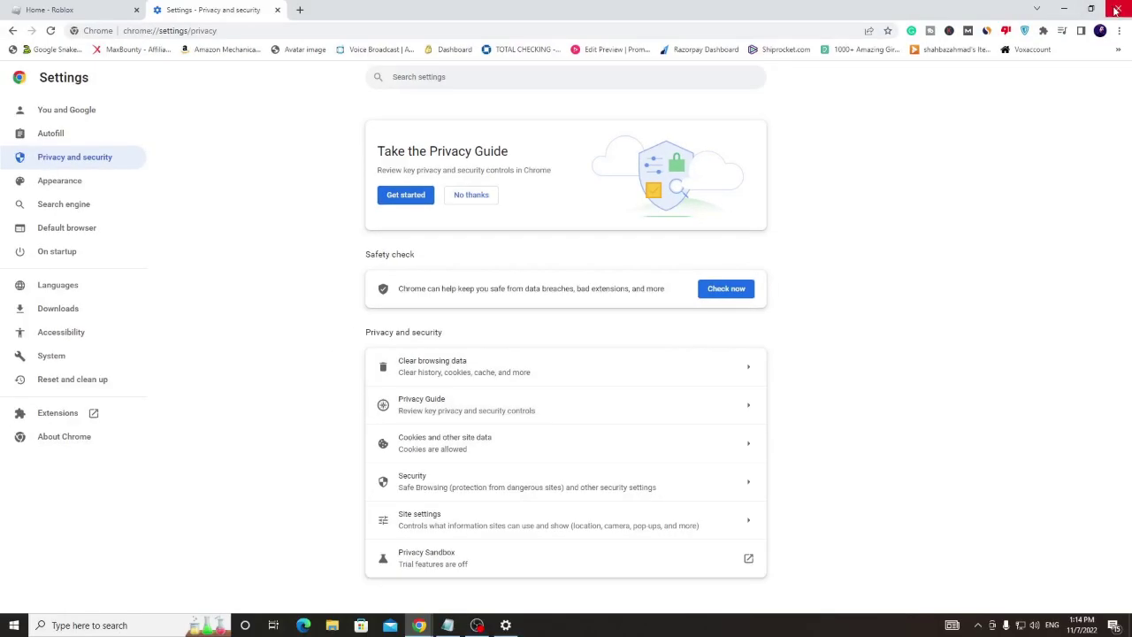
Close Chrome and Graphics settings, then reach the firewall's allowed-apps list via 'defen' and unlock it
left_click(1117, 9)
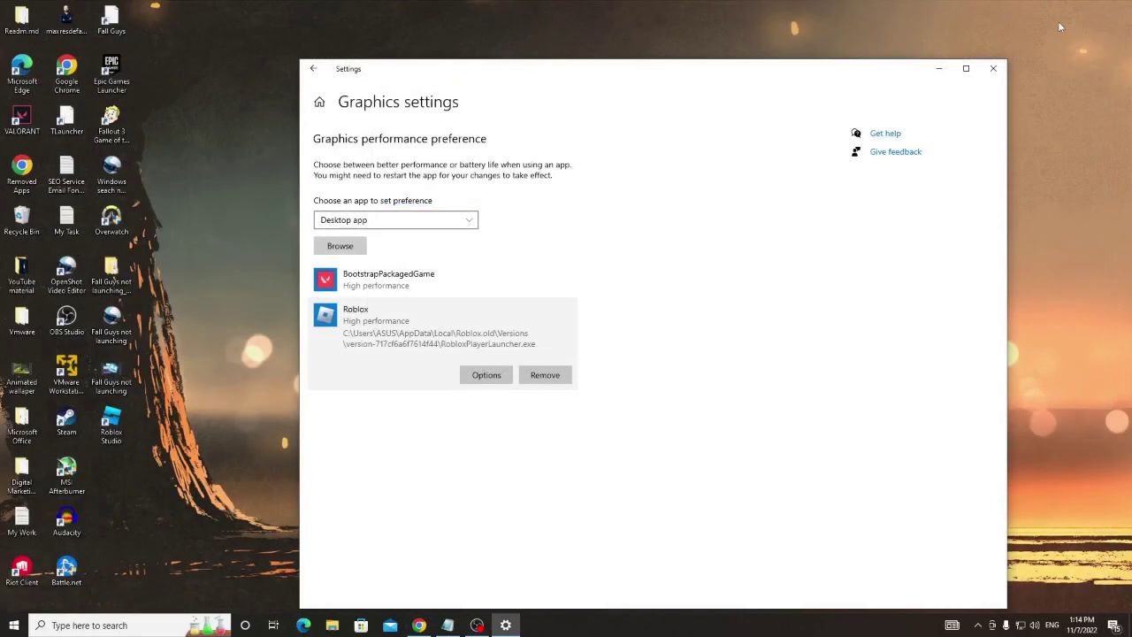
left_click(995, 70)
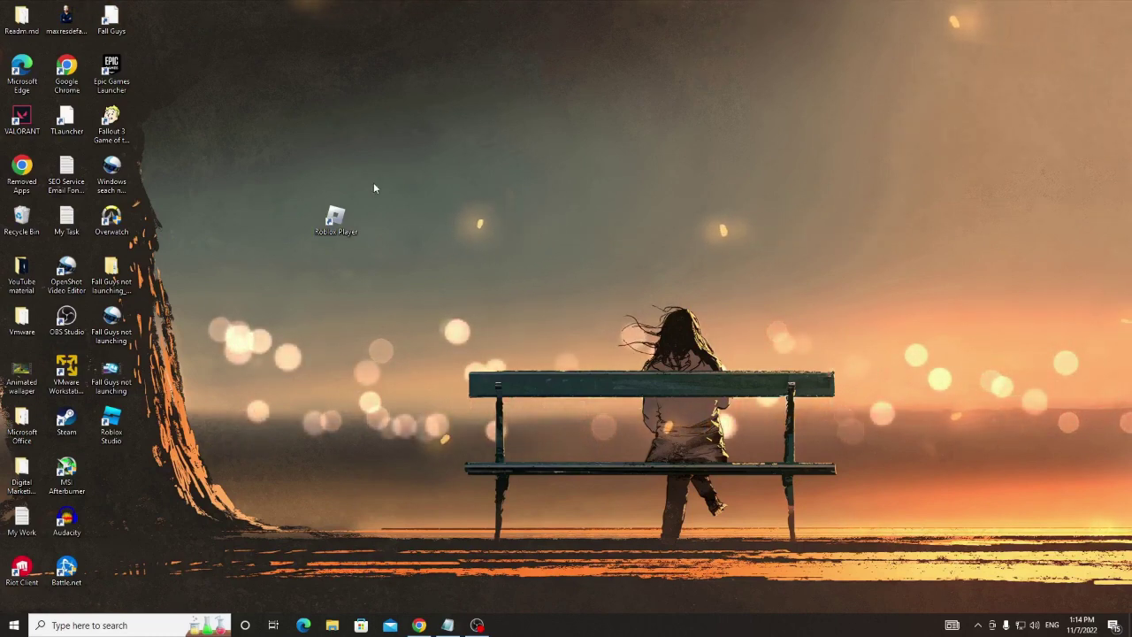
left_click(126, 626)
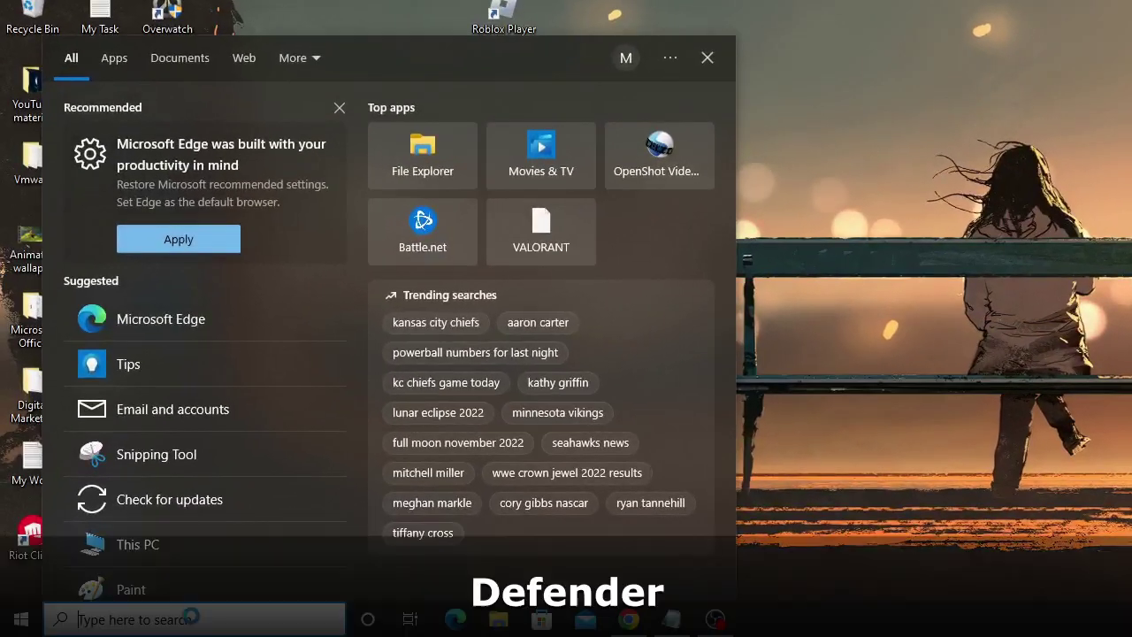
type("defen")
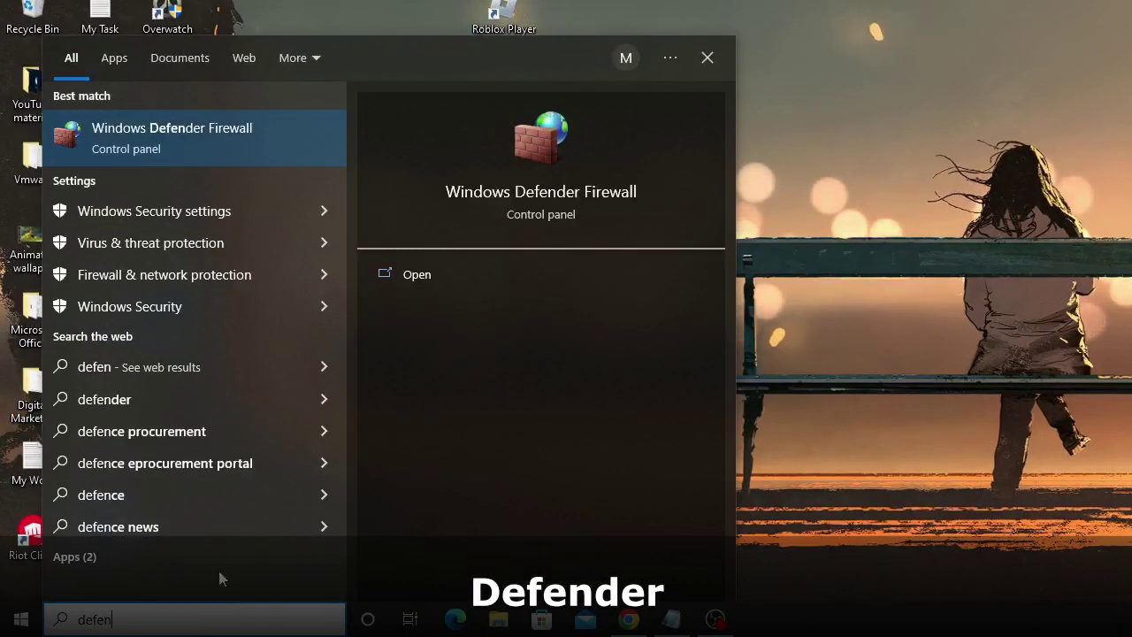
left_click(230, 143)
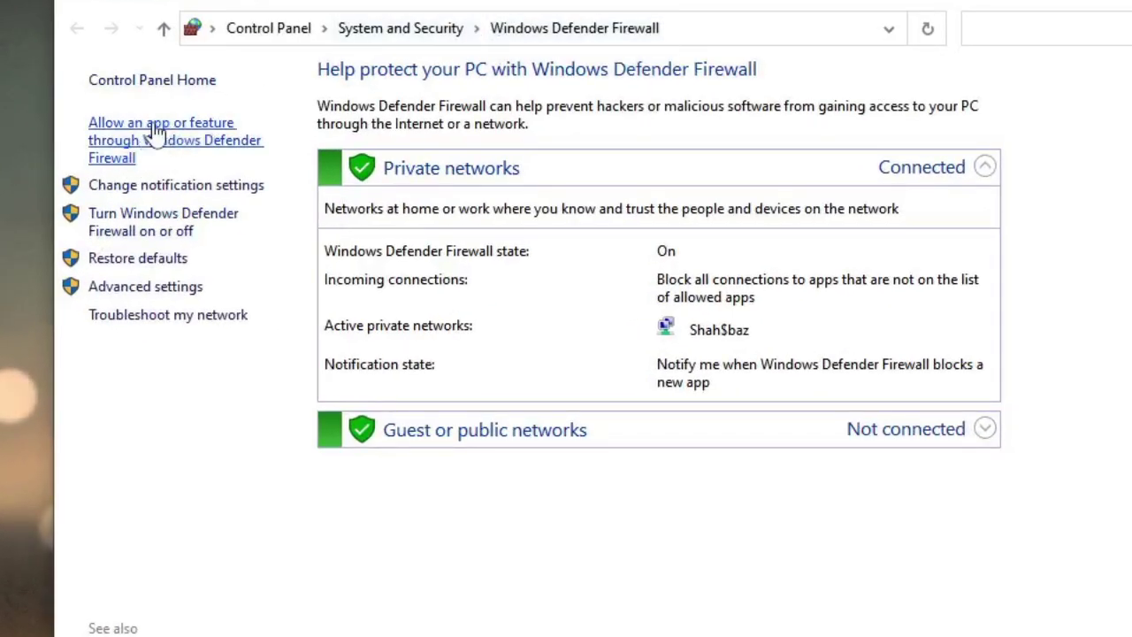
left_click(180, 129)
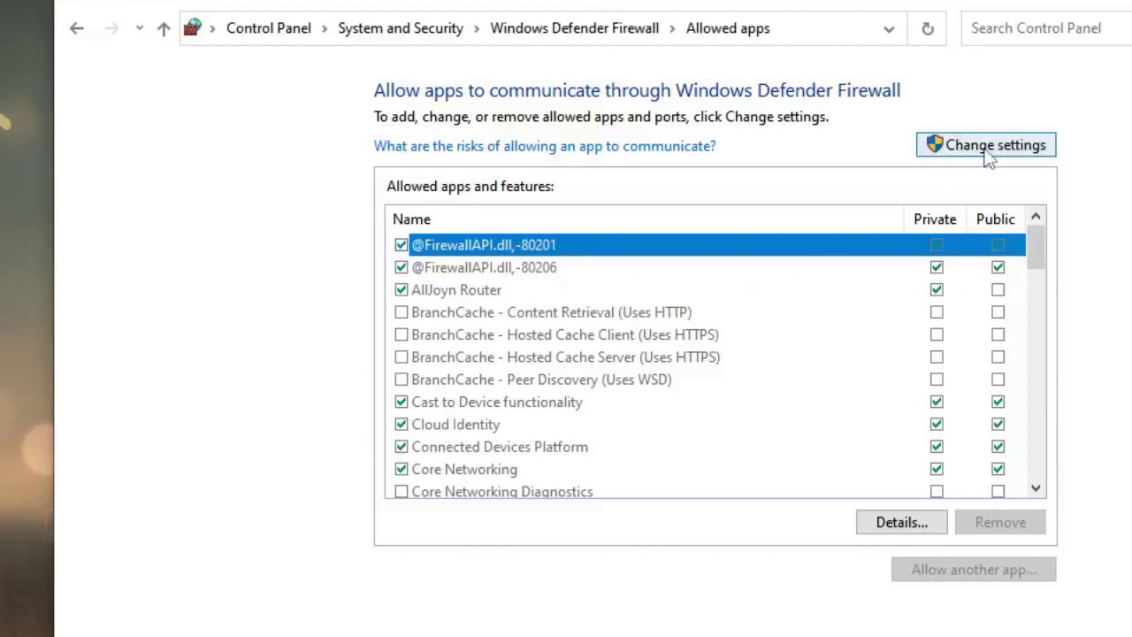
left_click(989, 148)
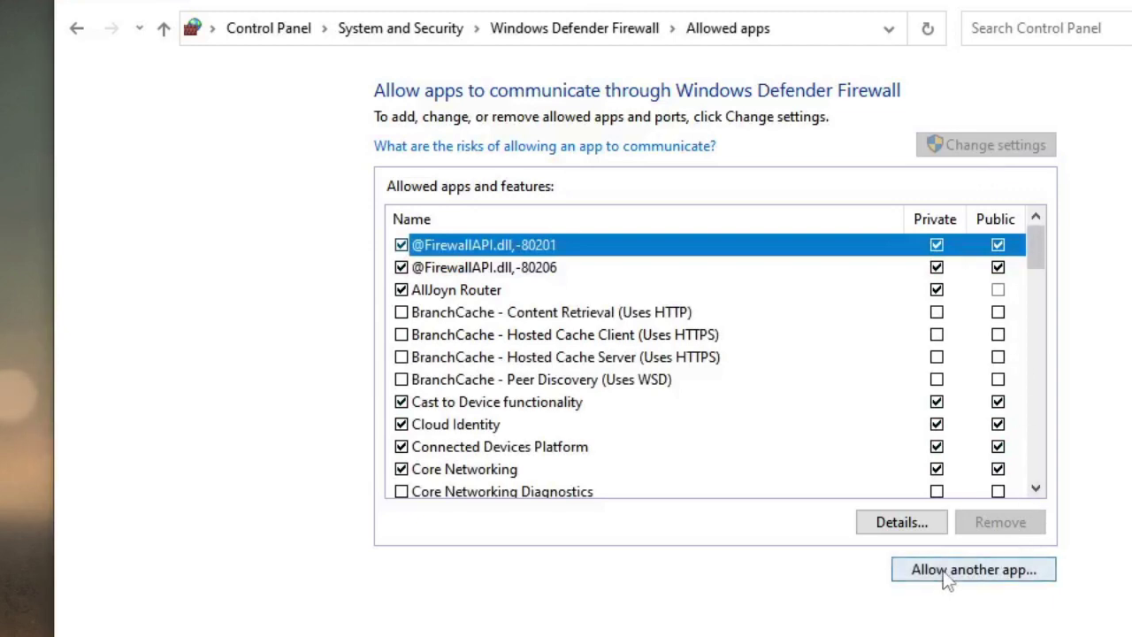
Browse to the pasted Roblox version folder and choose RobloxPlayerLauncher as another app
left_click(964, 572)
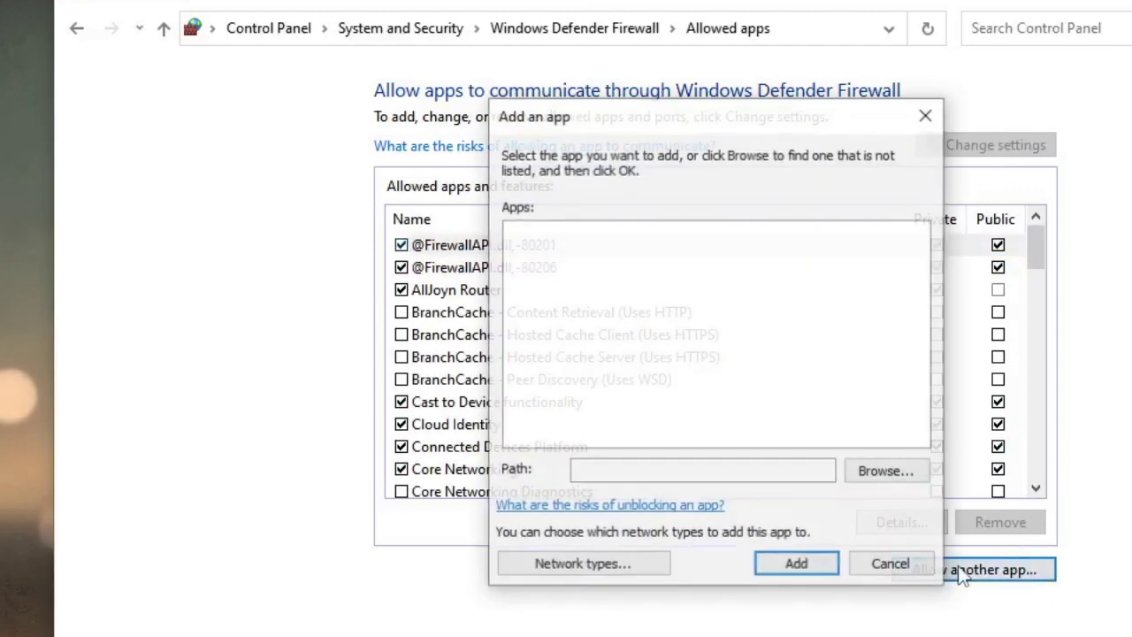
left_click(893, 471)
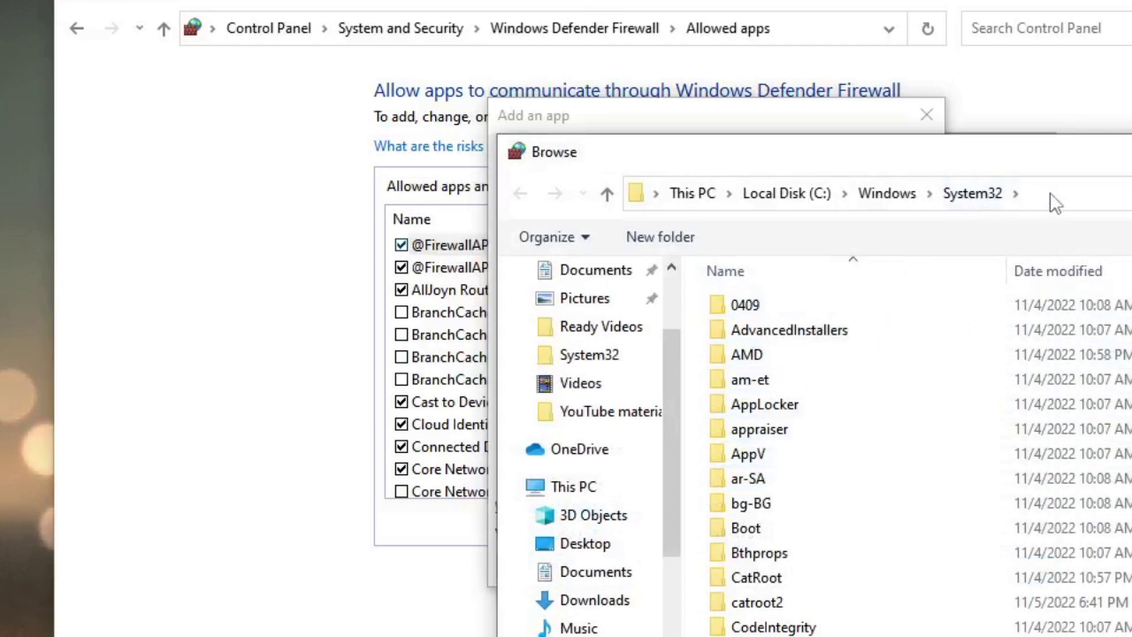
left_click(1052, 200)
right_click(777, 200)
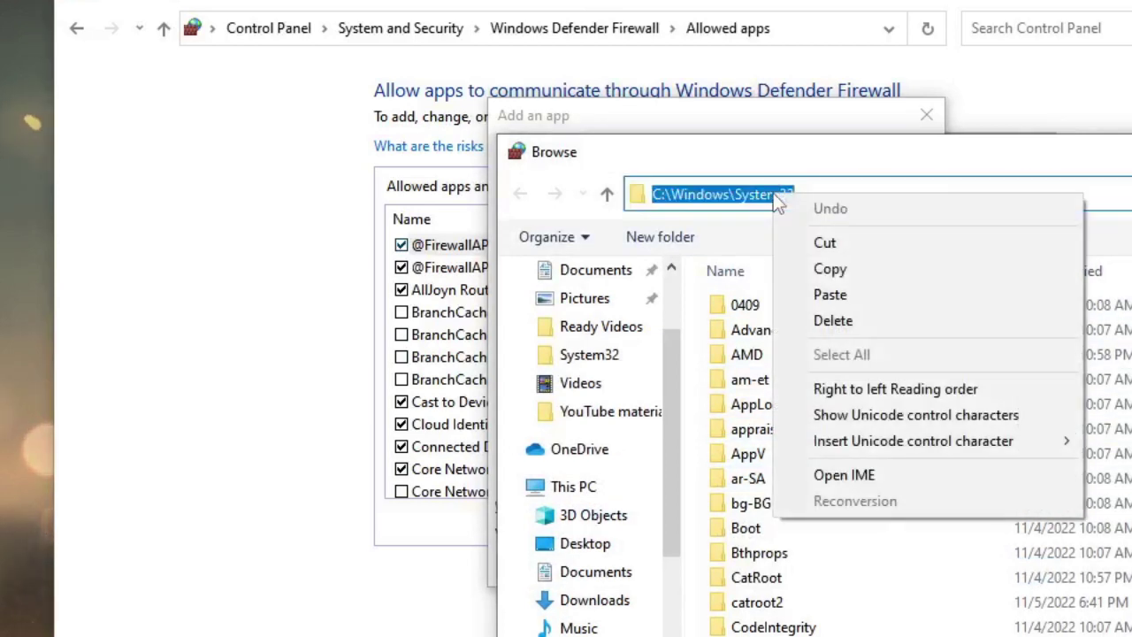
left_click(842, 296)
scroll(840, 303, "down", 7)
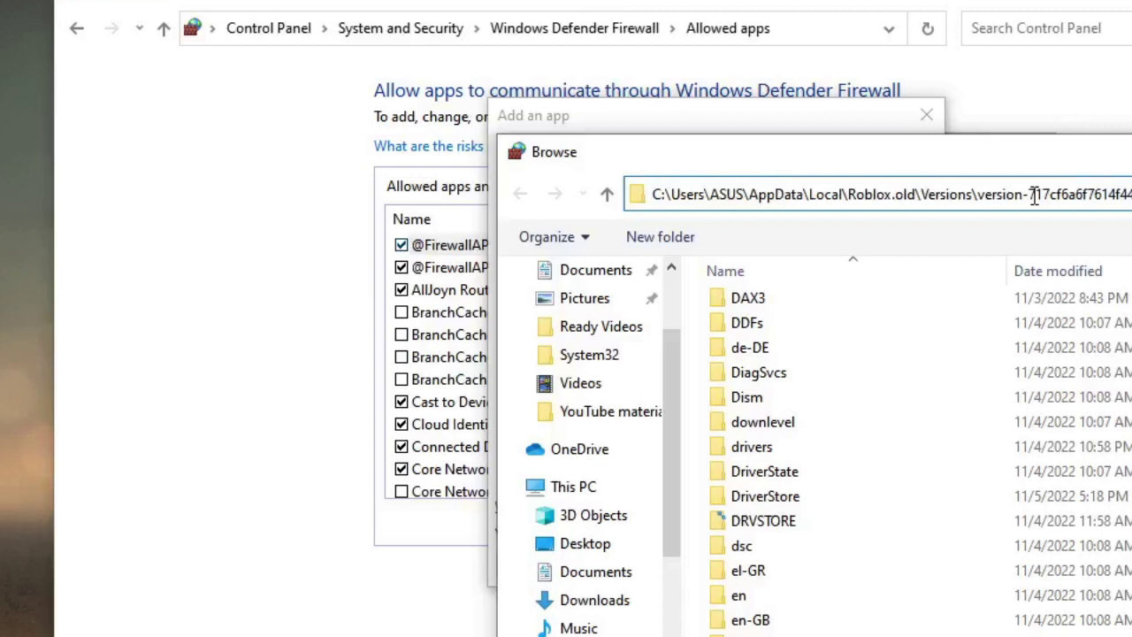
key("Return")
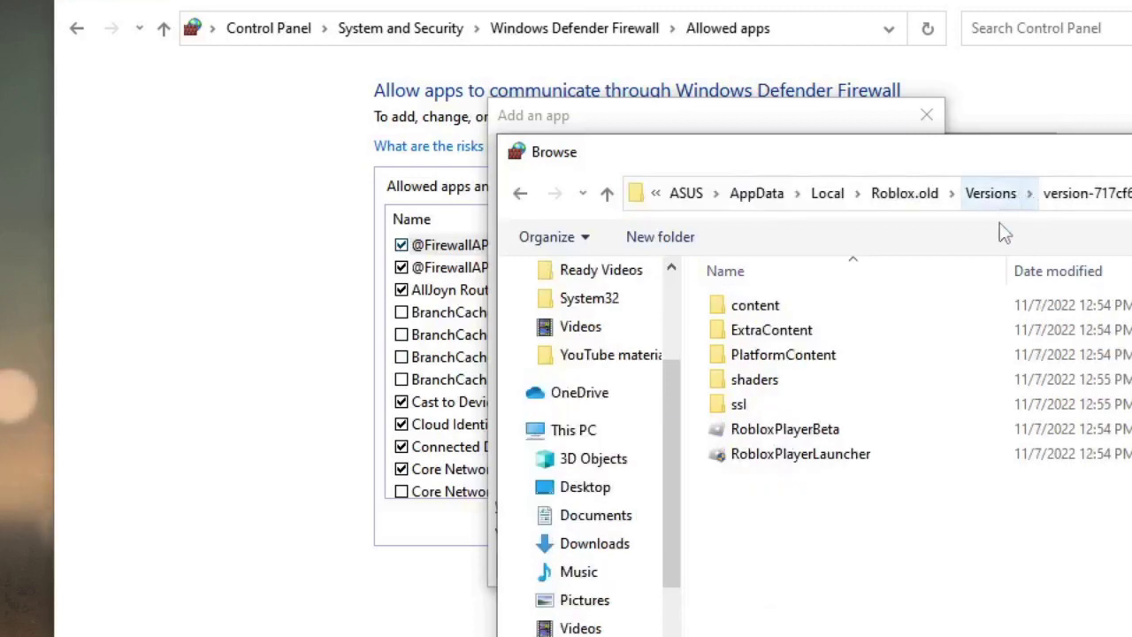
left_click(839, 458)
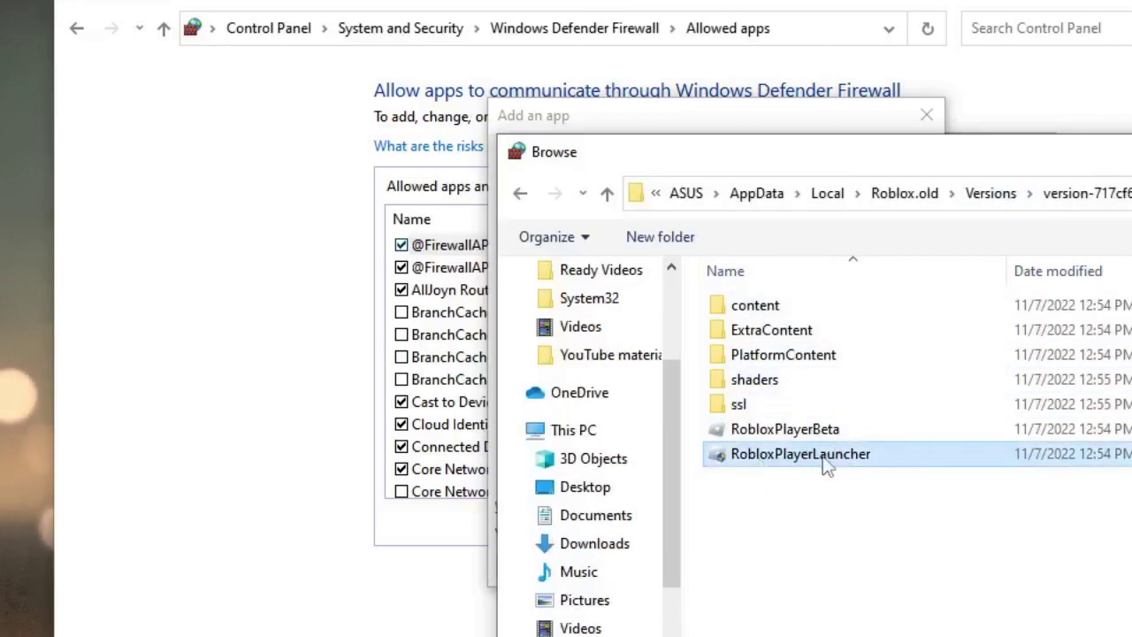
mouse_move(800, 454)
key("Return")
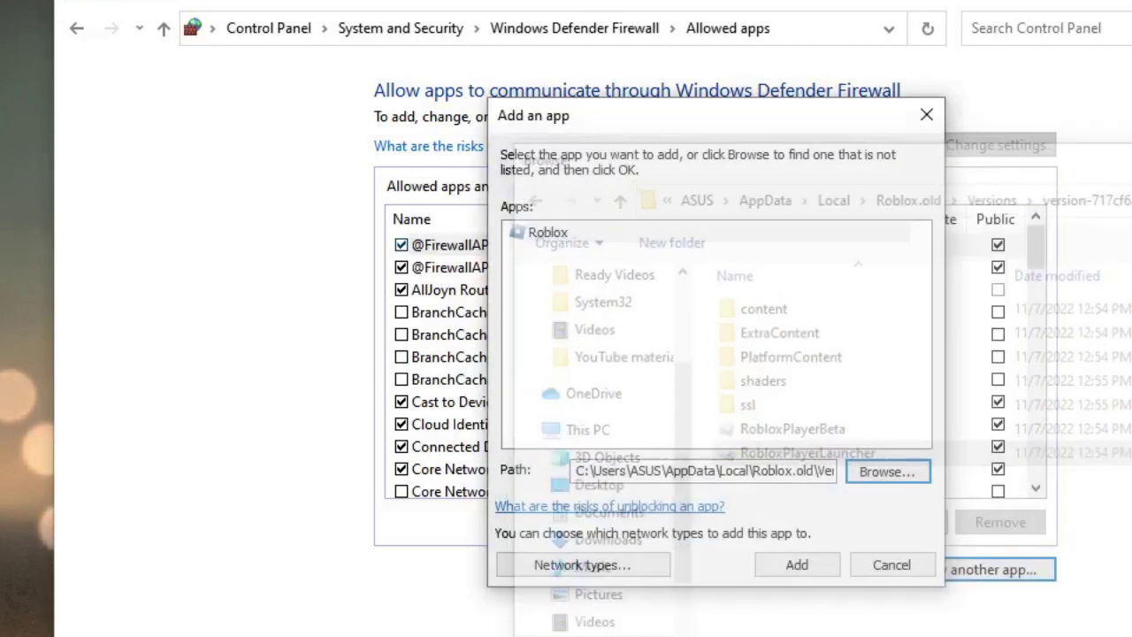
Add Roblox to the allowed apps, enable it on Public networks, and save
left_click(799, 565)
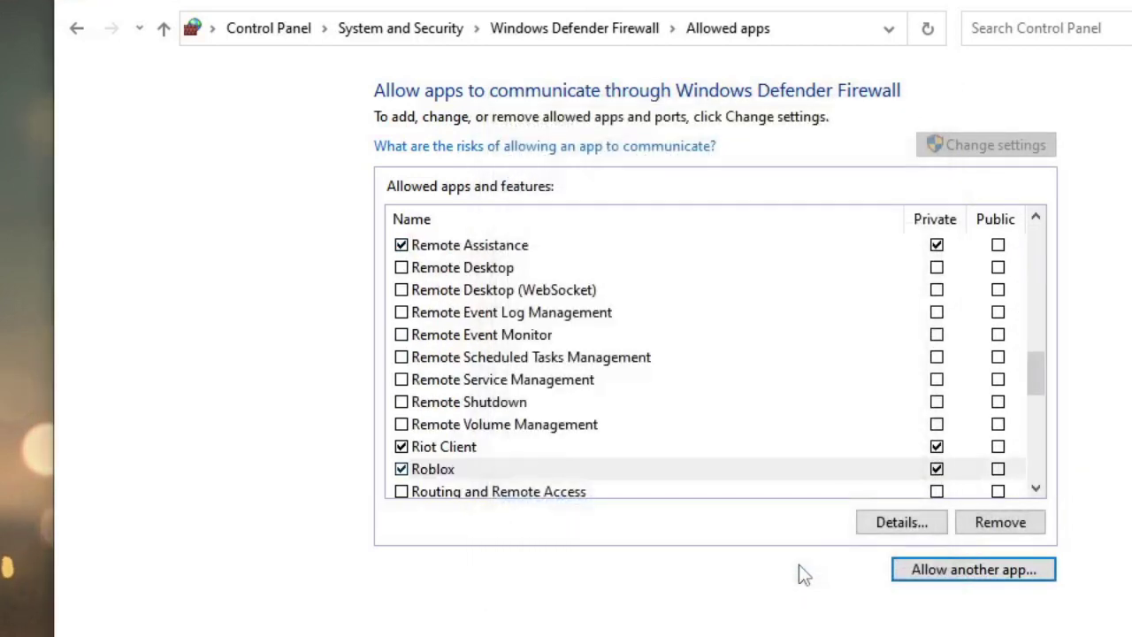
left_click(998, 470)
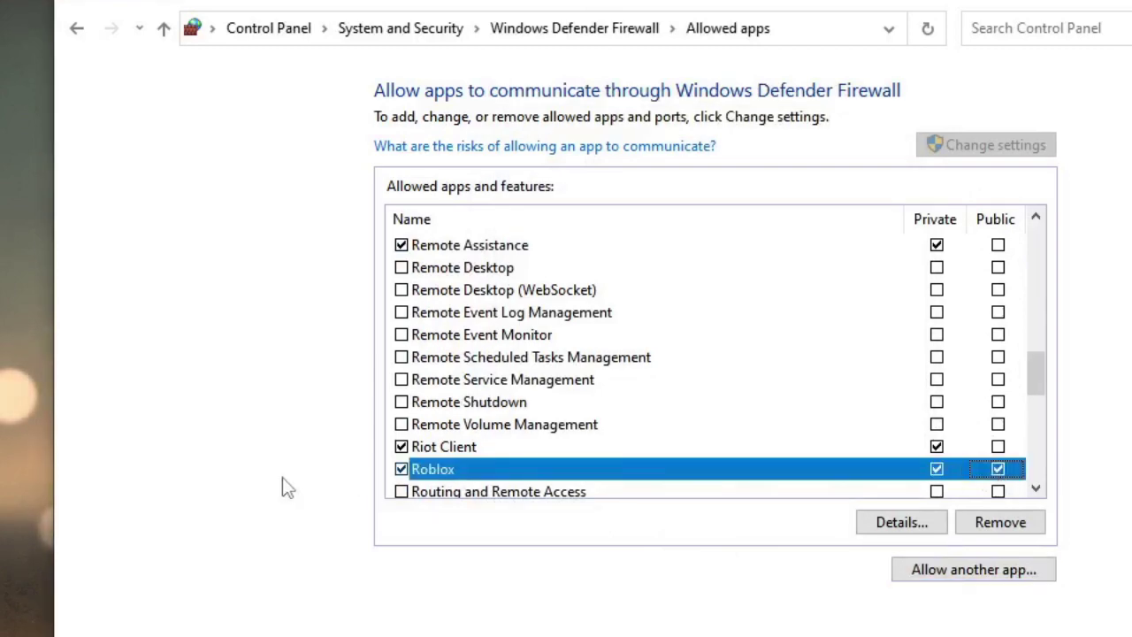
left_click(809, 589)
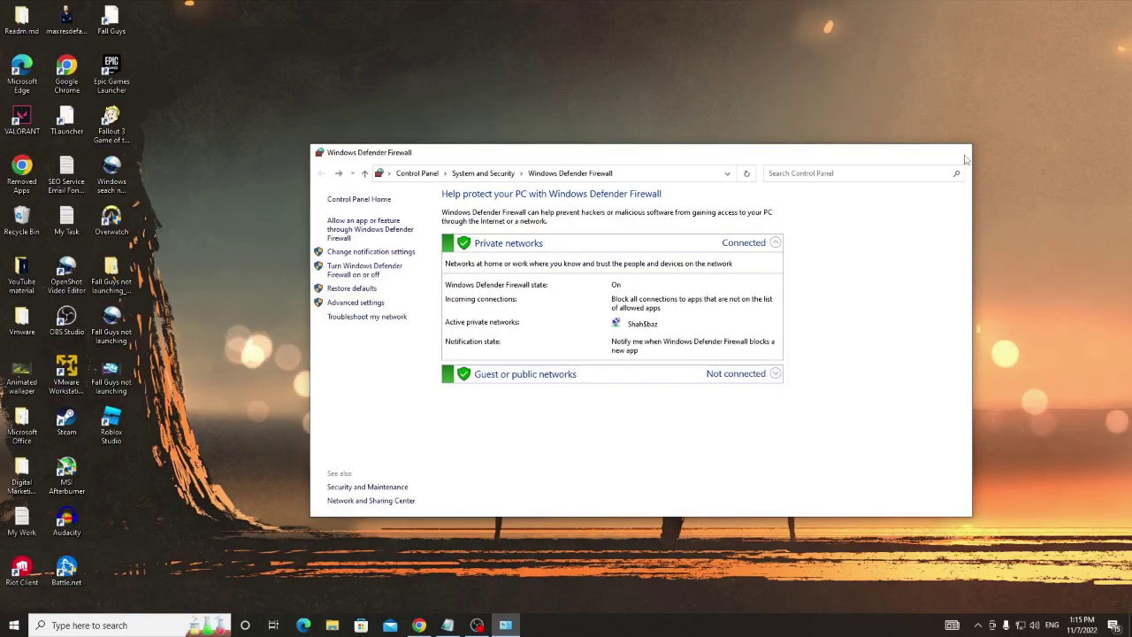
Close the firewall window, open Device Manager, and select the AMD Radeon(TM) Graphics adapter
left_click(966, 156)
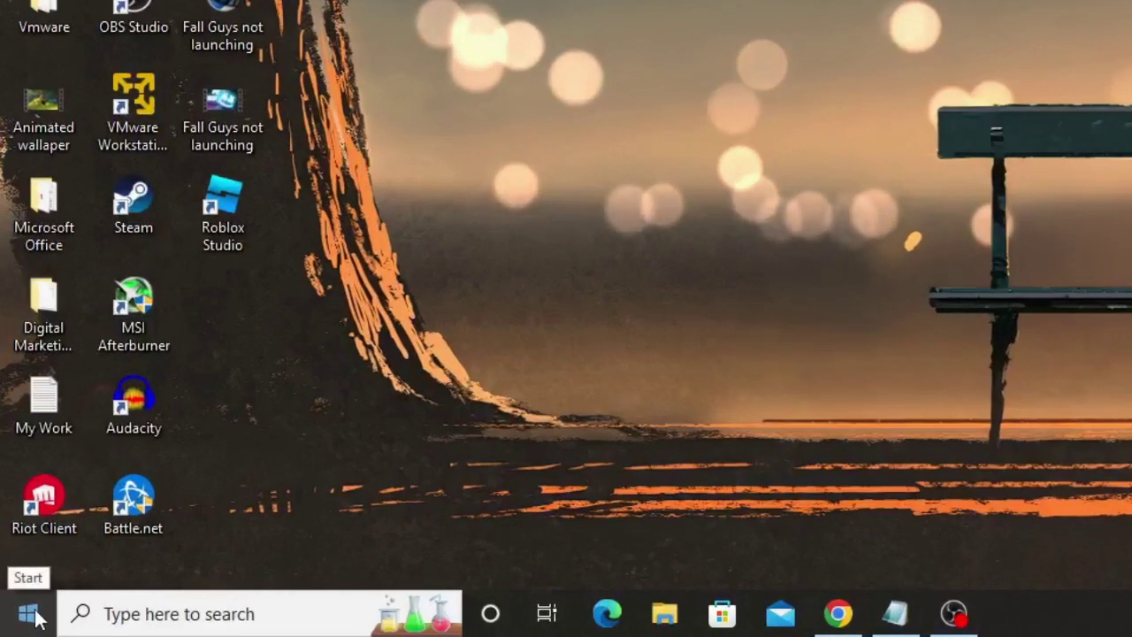
right_click(23, 624)
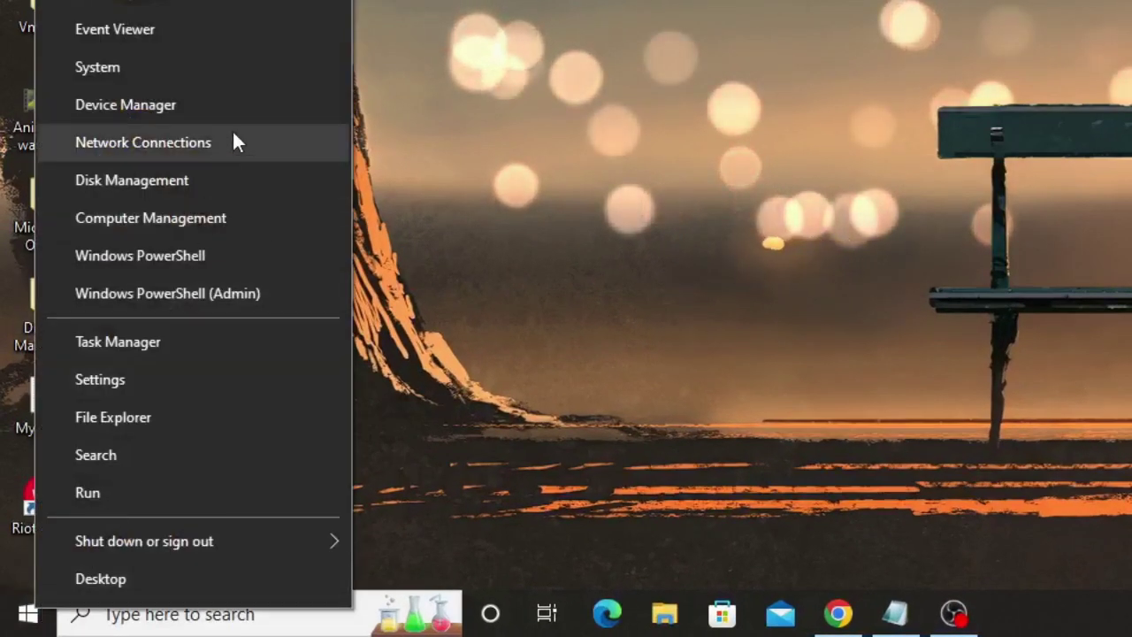
left_click(254, 110)
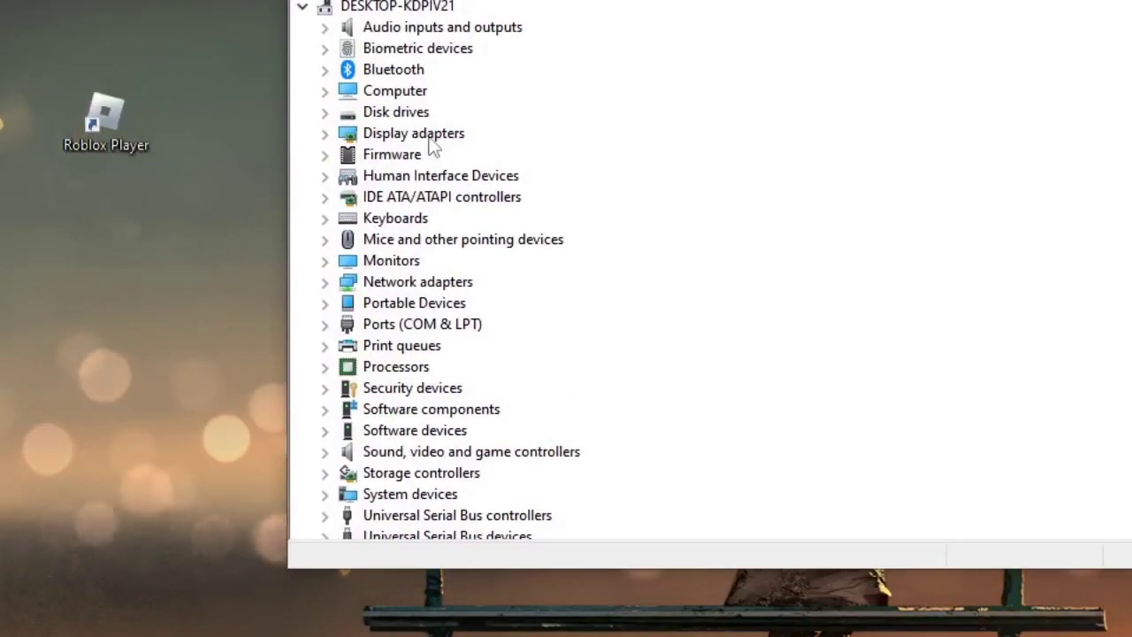
double_click(434, 134)
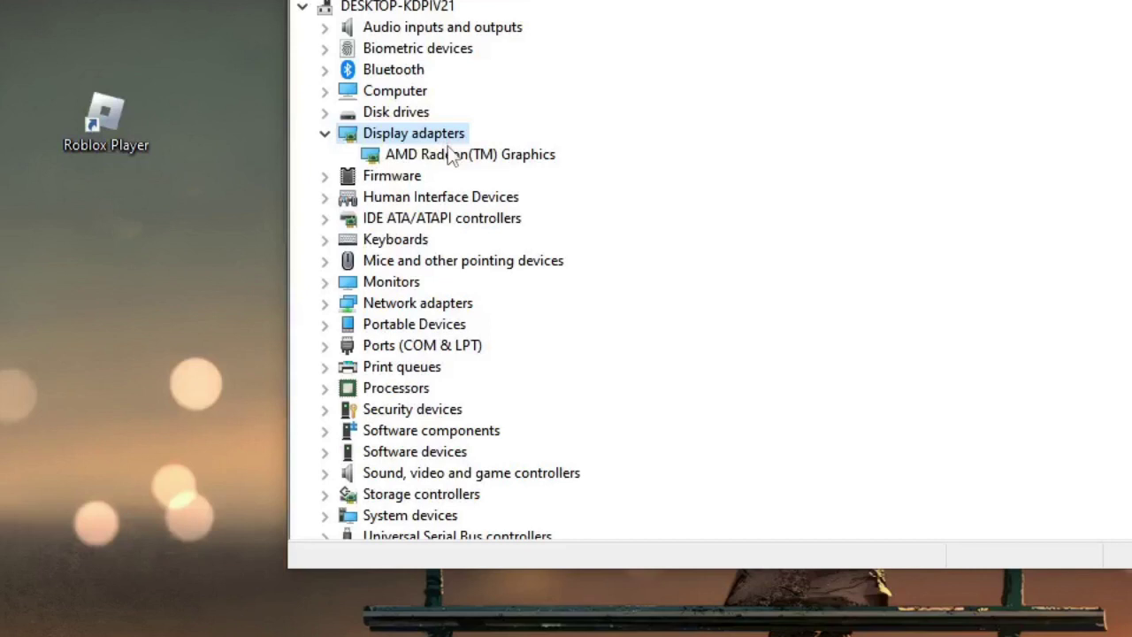
left_click(450, 157)
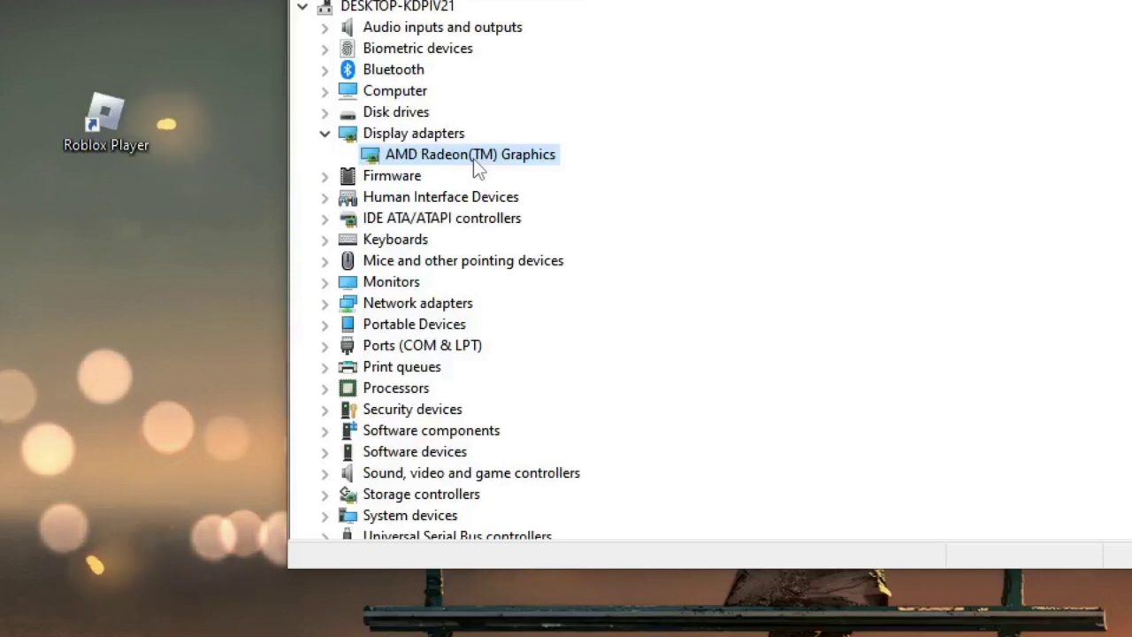
Search automatically for an AMD Radeon driver update, which reports the driver as up to date
right_click(482, 156)
left_click(541, 169)
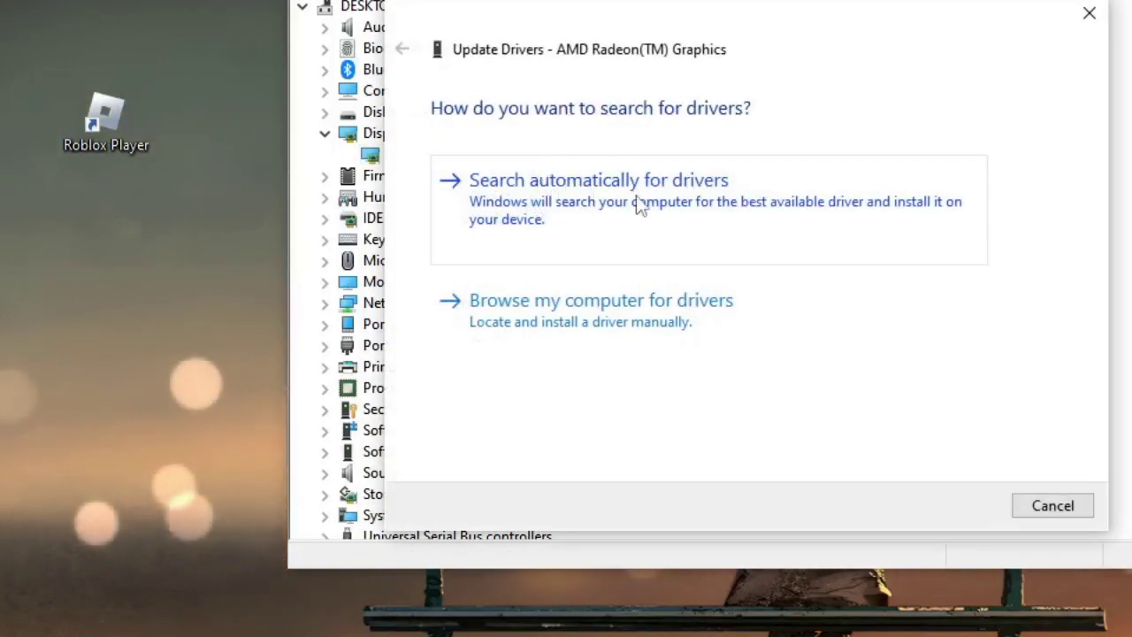
left_click(617, 202)
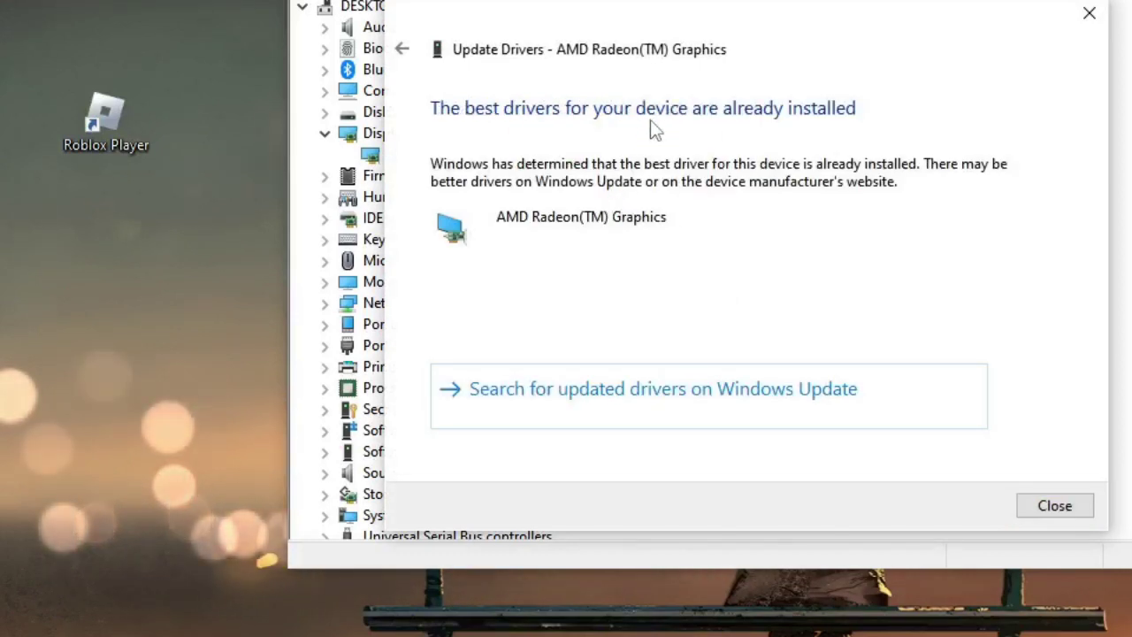
left_click(1055, 505)
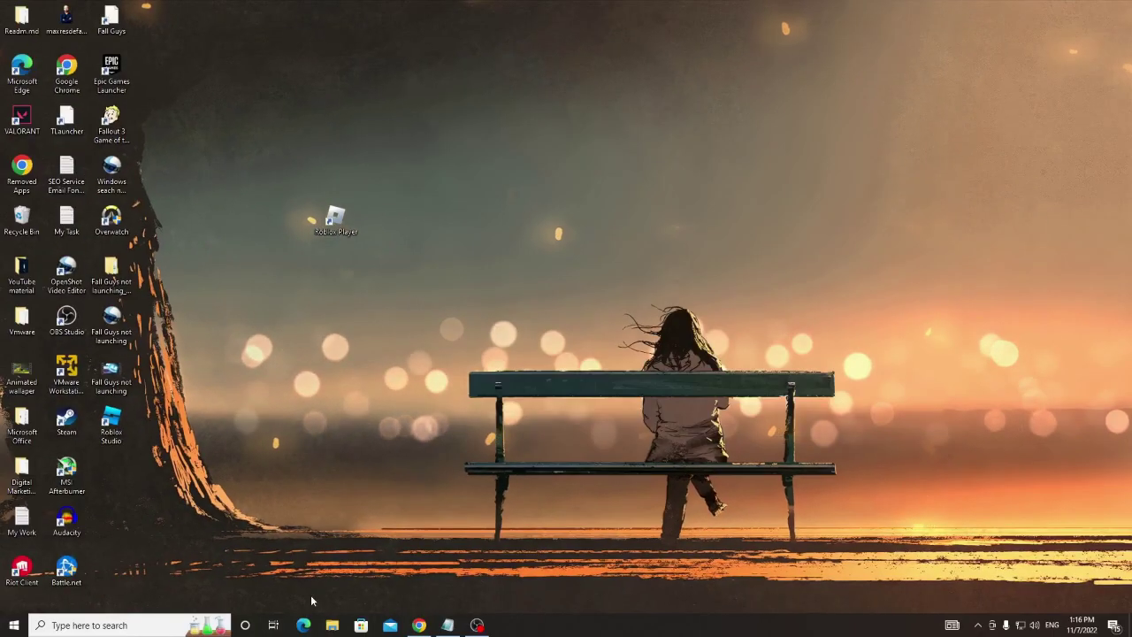
Search 'update' from the taskbar and open the Windows Update settings page
left_click(134, 626)
type("u")
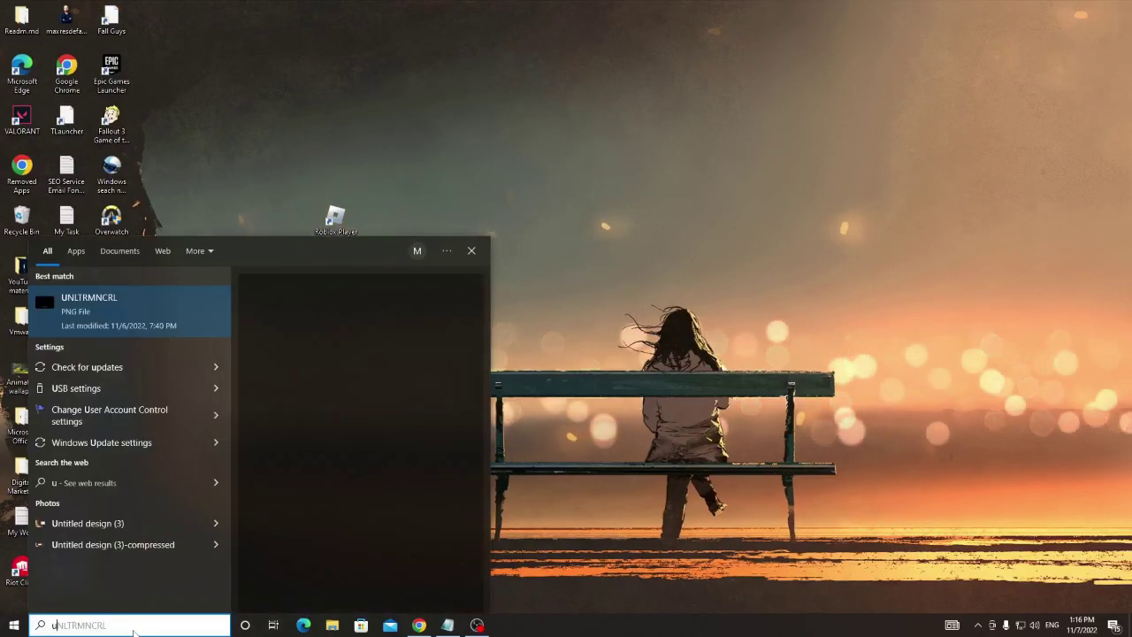
type("pdate")
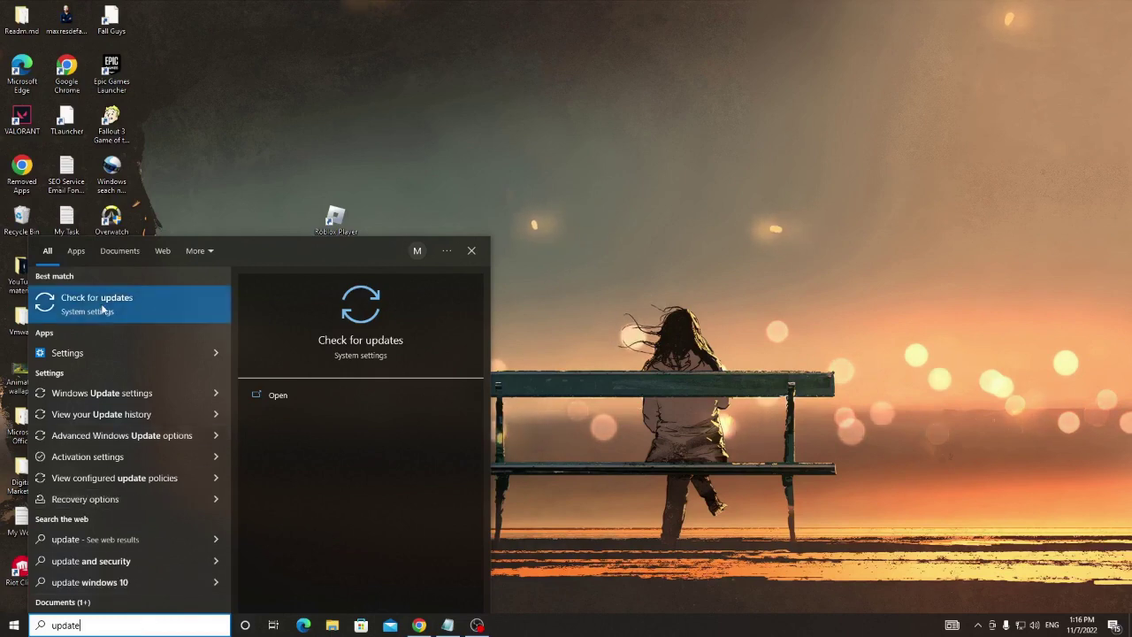
left_click(104, 305)
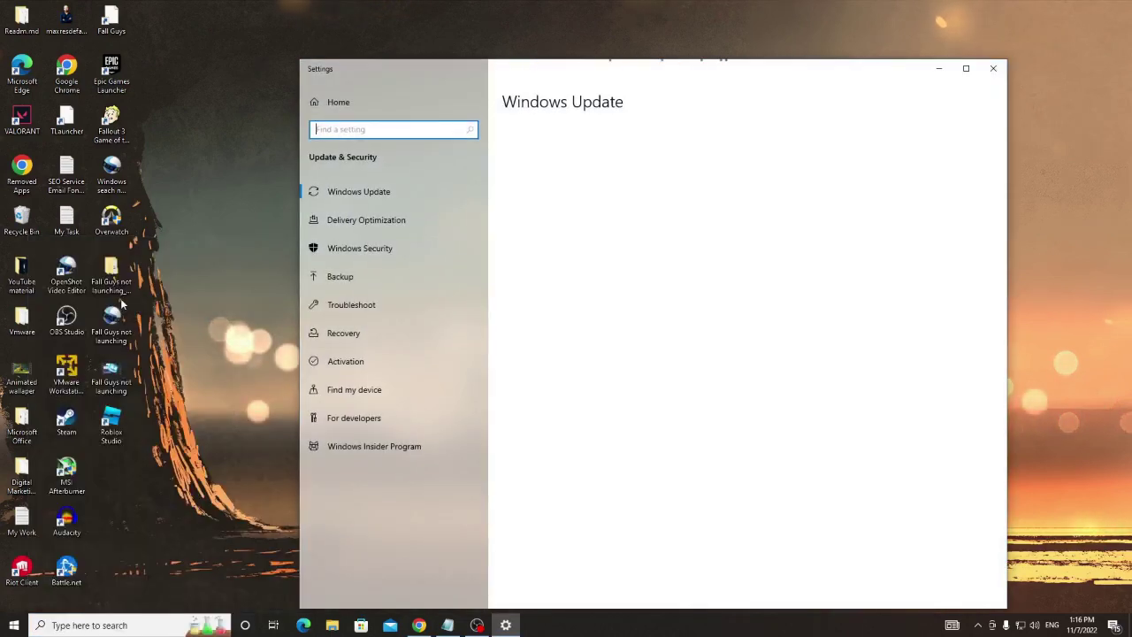